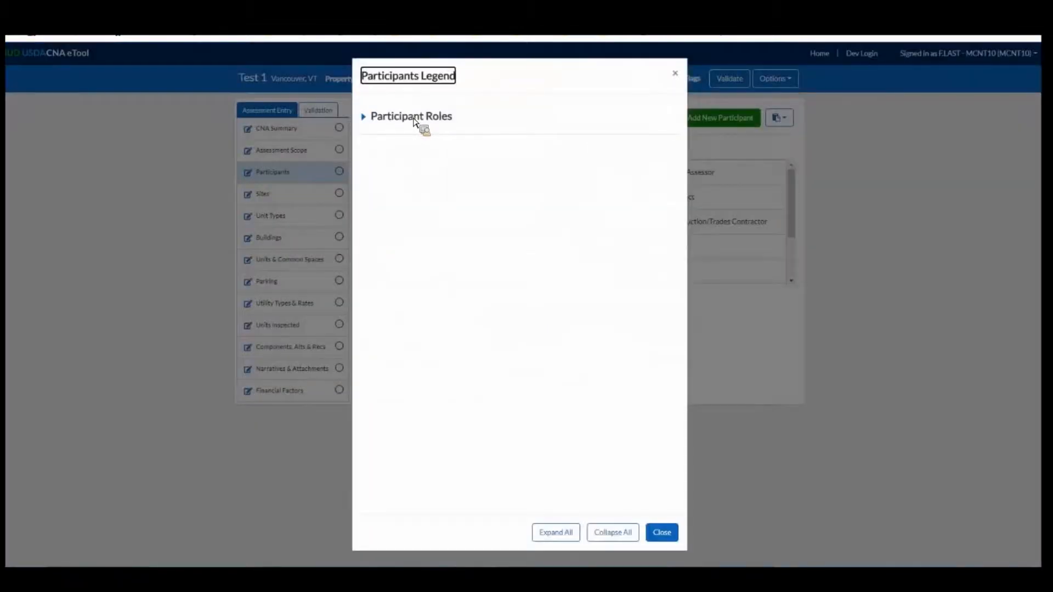
Copy the Participants data out of the CNA eTool and paste it into the blank Excel workbook at A1.
click(414, 118)
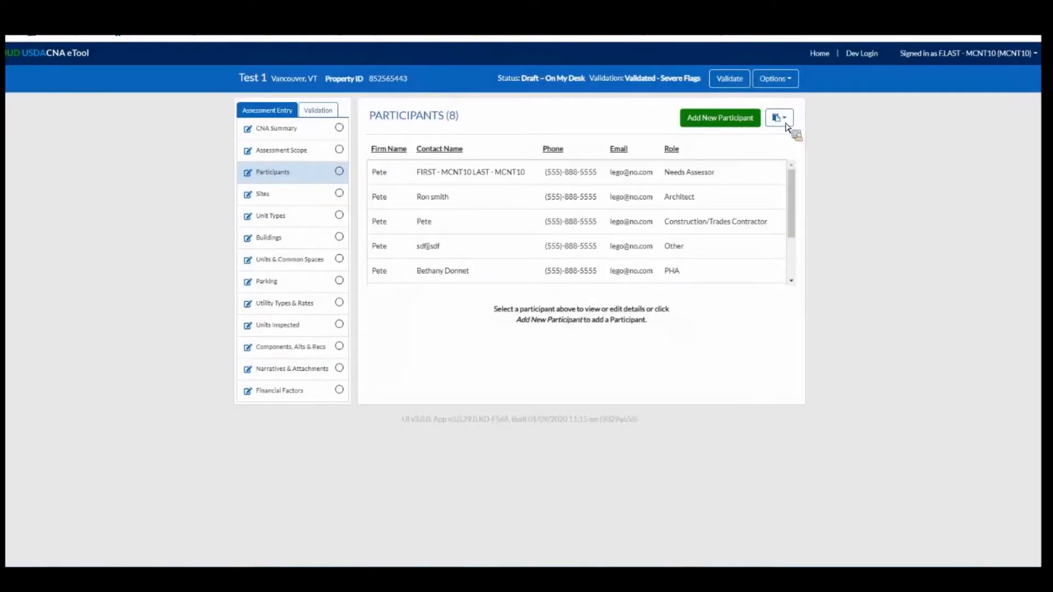
click(790, 131)
click(778, 117)
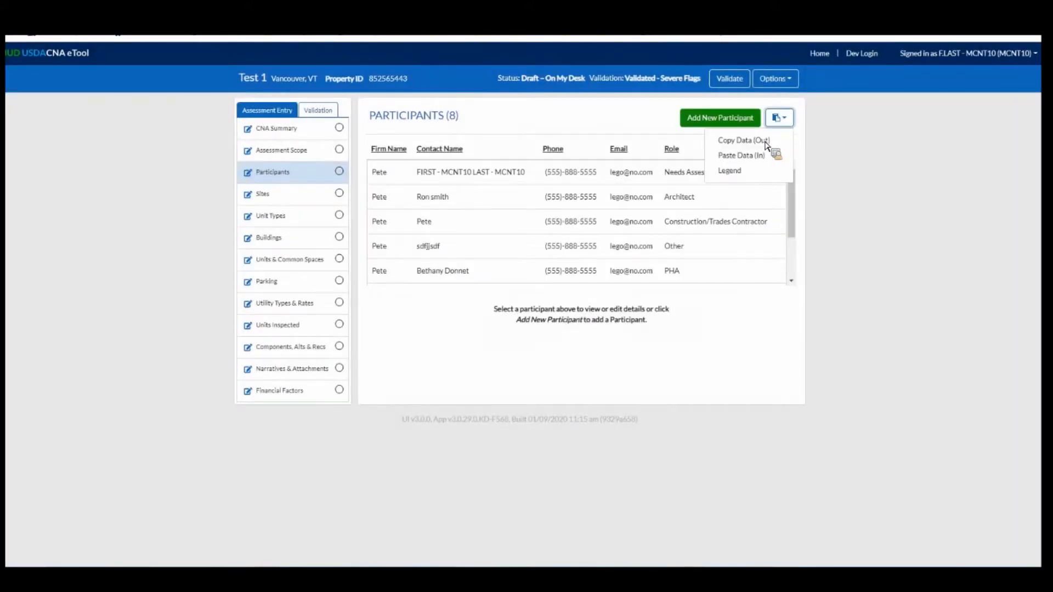
click(744, 140)
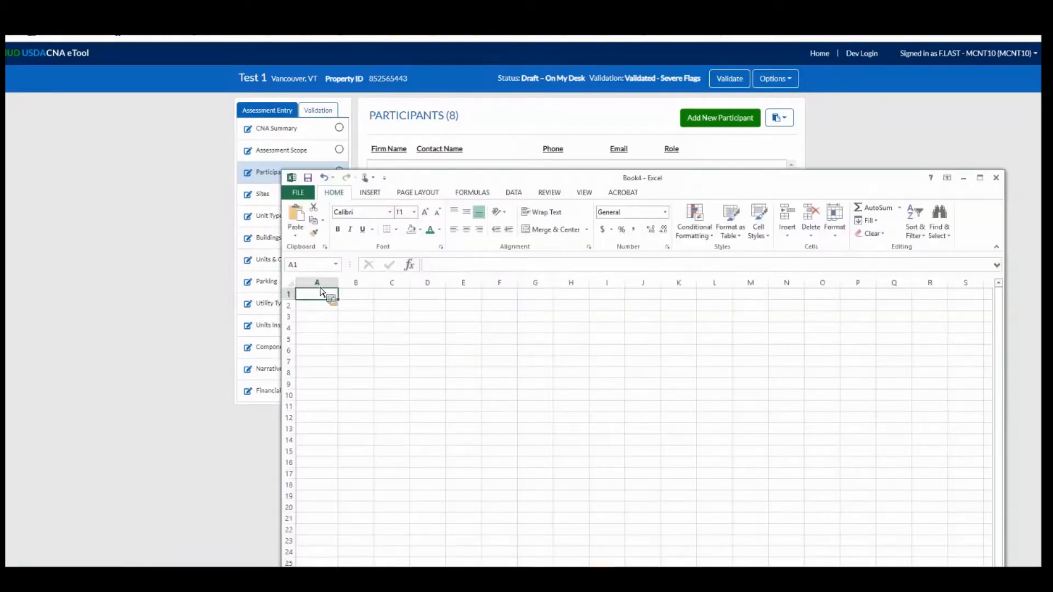
key(ctrl+v)
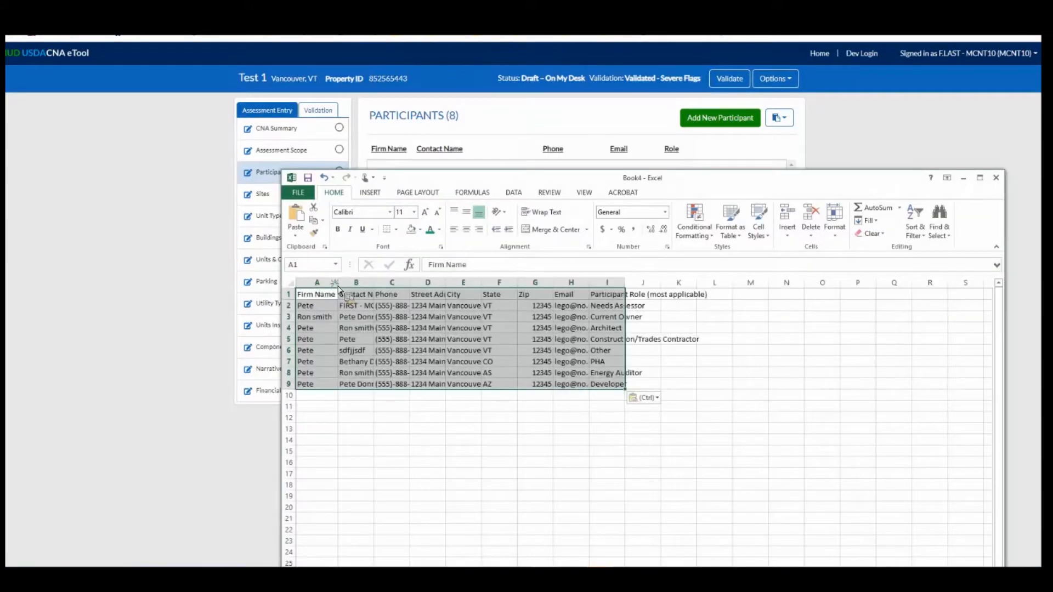
Autofit the widths of all columns in the sheet to the pasted participant data.
key(ctrl+a)
key(alt+h)
key(o)
key(i)
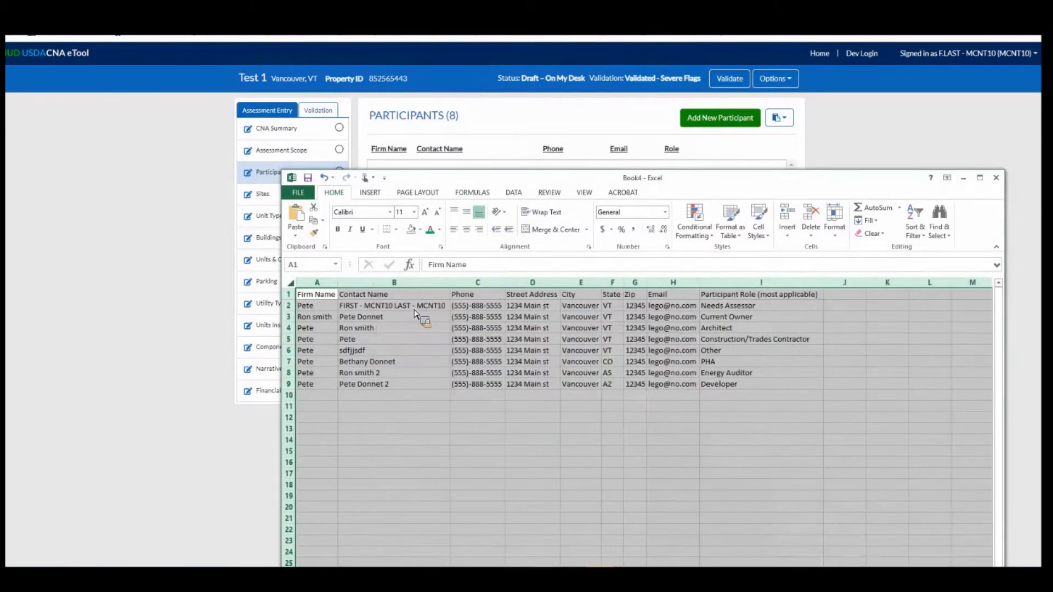
click(405, 339)
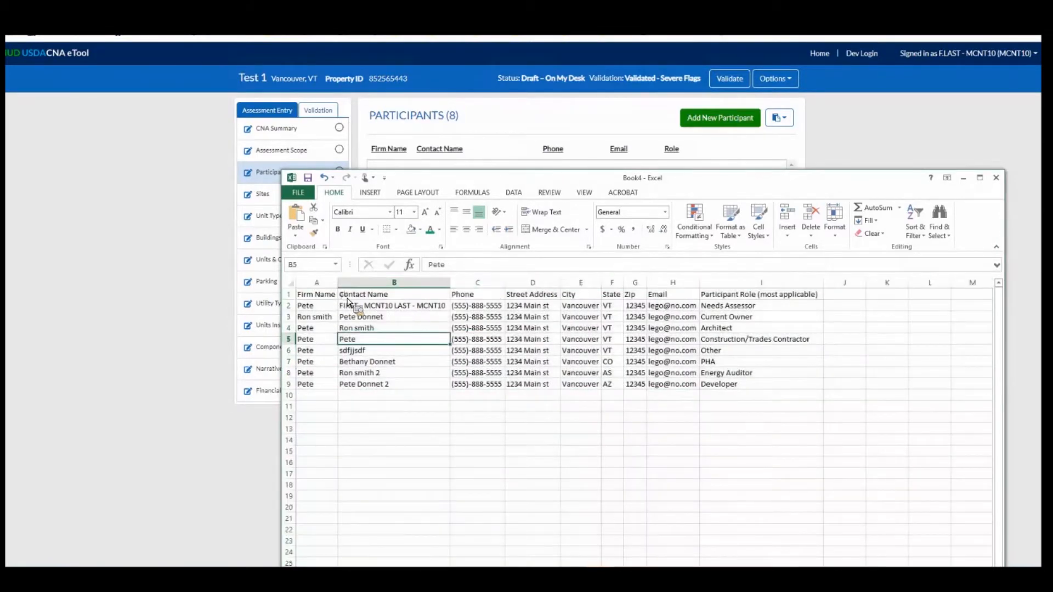
Copy only the header row A1:I1 and paste it into Participants in the CNA eTool to clear the existing list.
drag(317, 294, 728, 297)
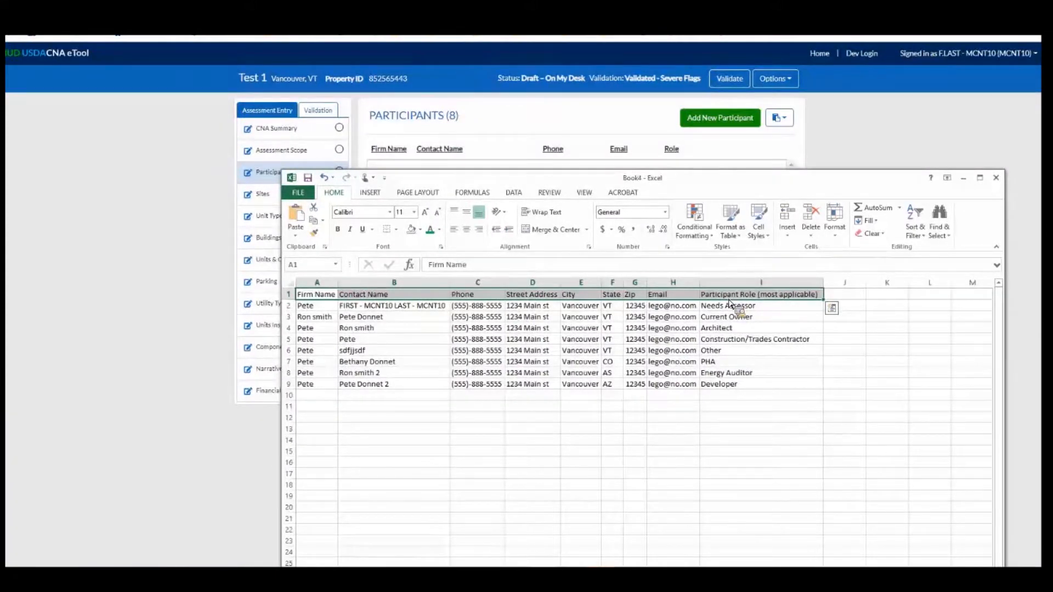
key(ctrl+c)
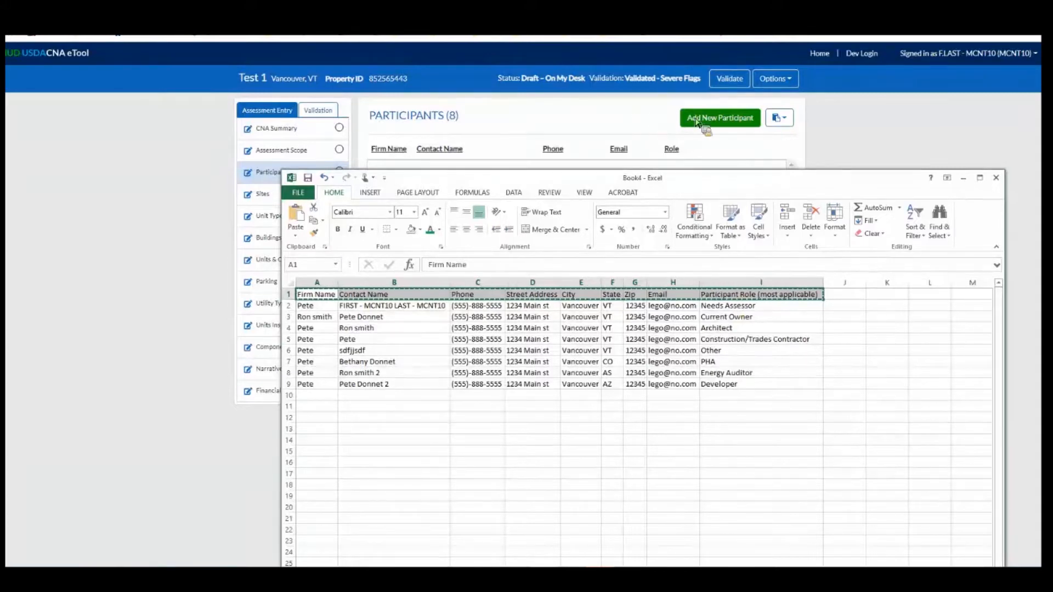
click(749, 159)
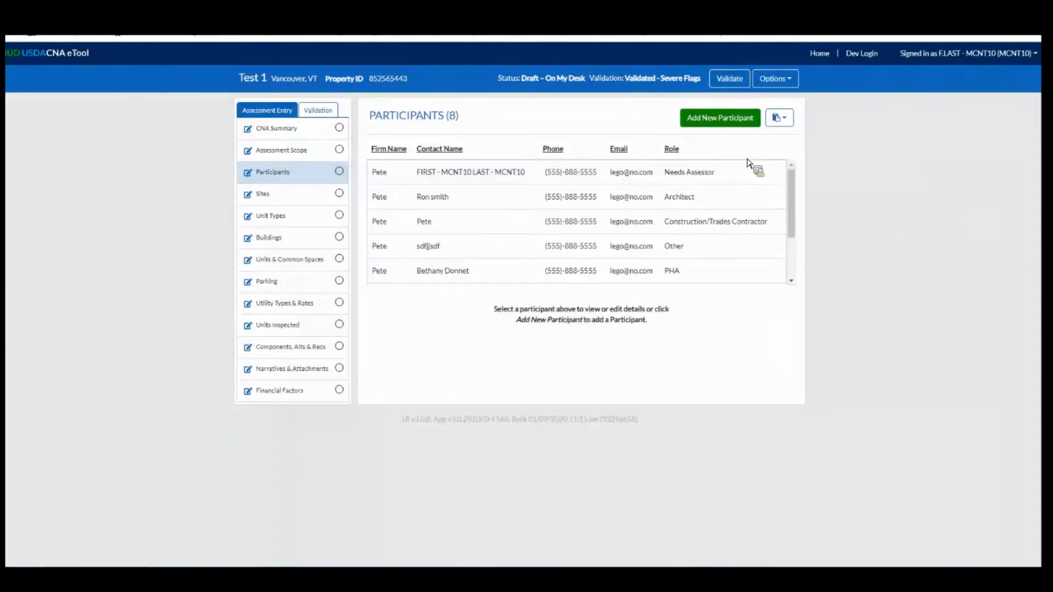
click(779, 118)
click(747, 159)
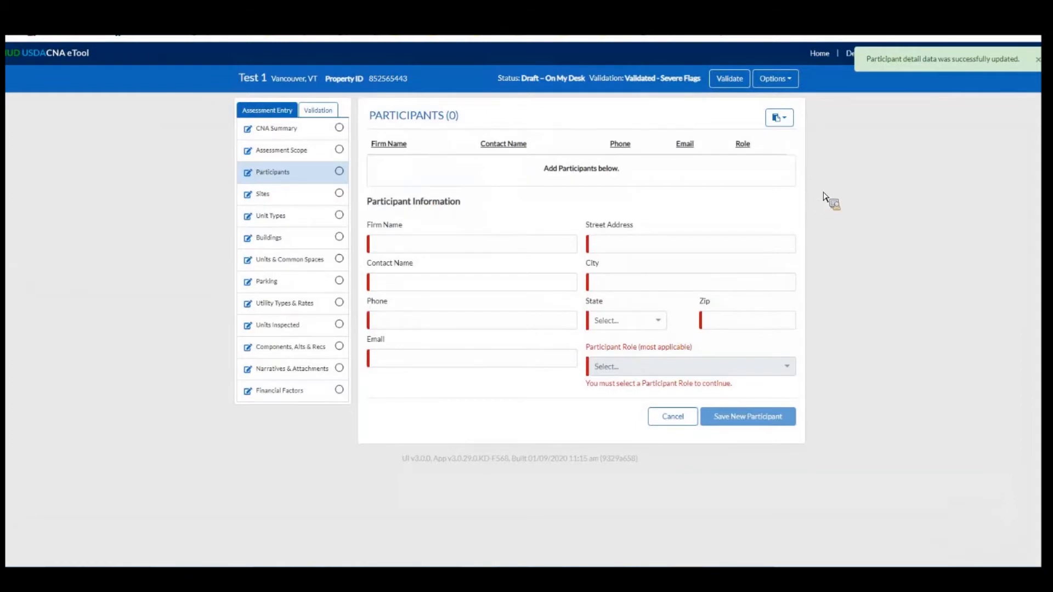
Copy the emptied Participants table out and replace the Excel sheet's contents with it, starting at A1.
click(778, 118)
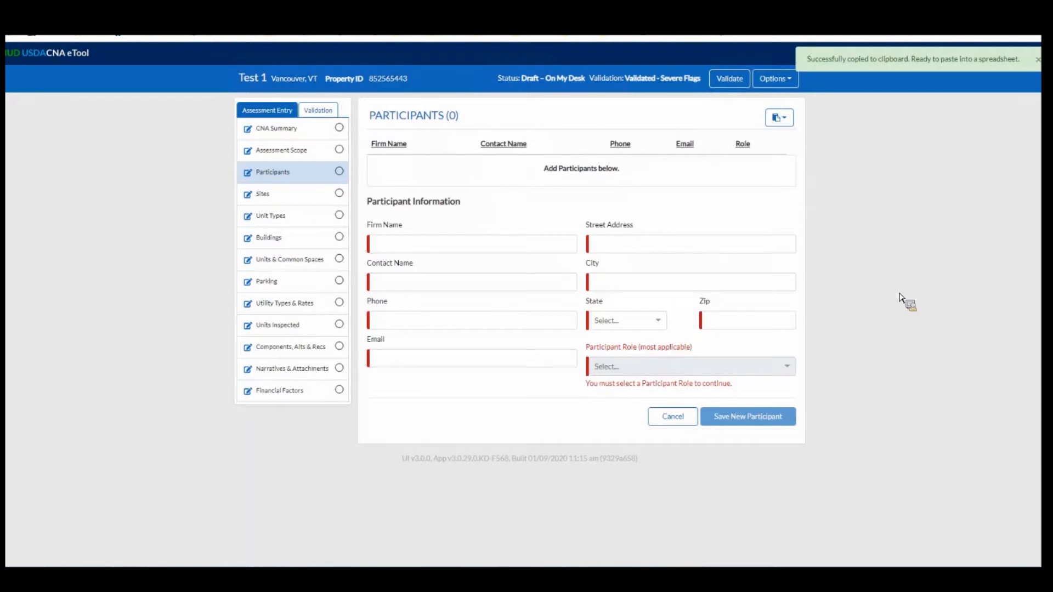
key(alt+Tab)
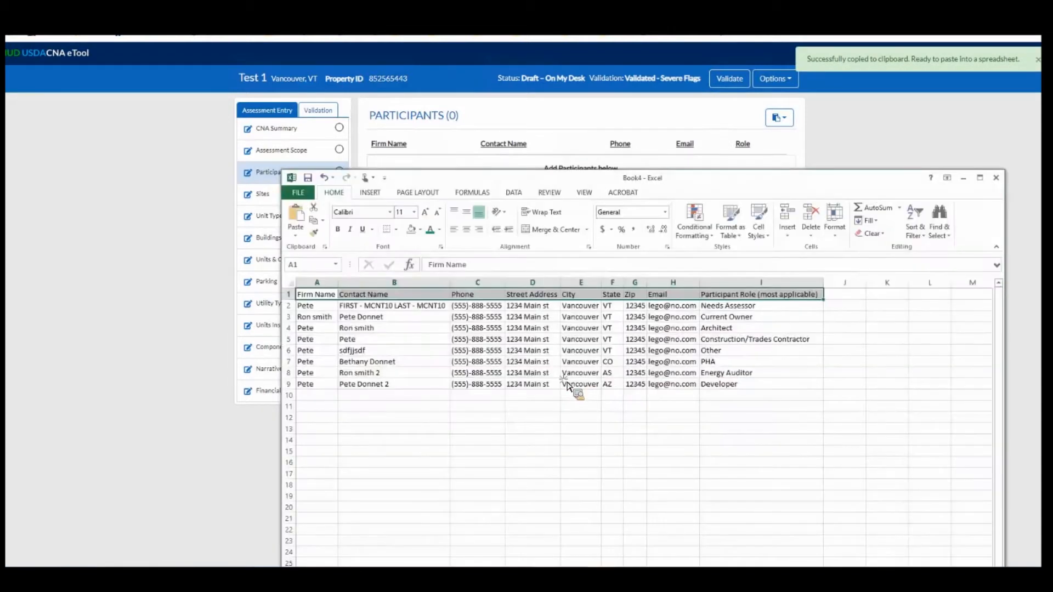
key(ctrl+a)
key(Delete)
click(580, 384)
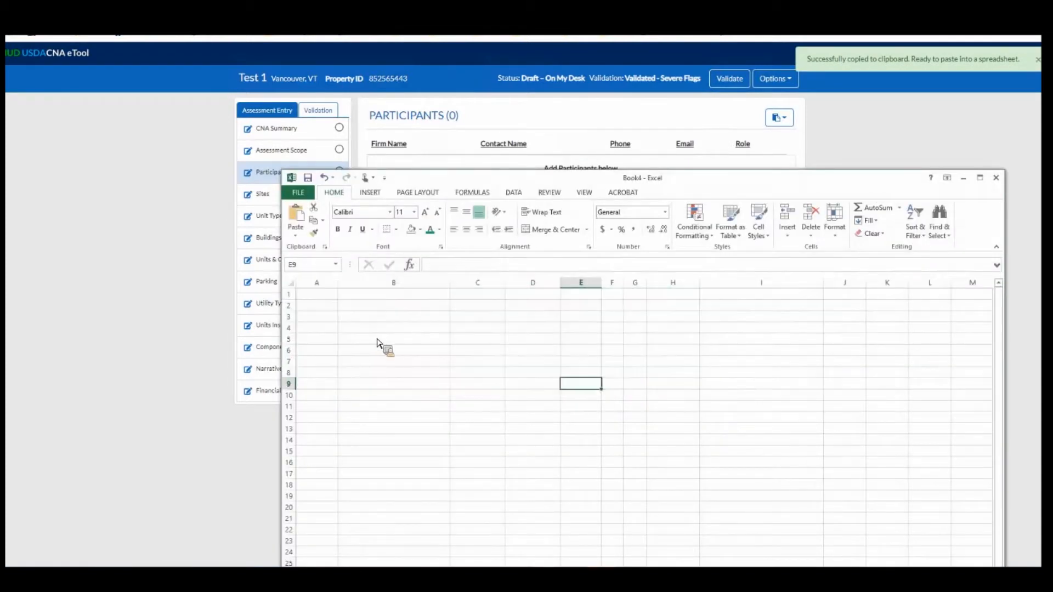
click(317, 294)
key(ctrl+v)
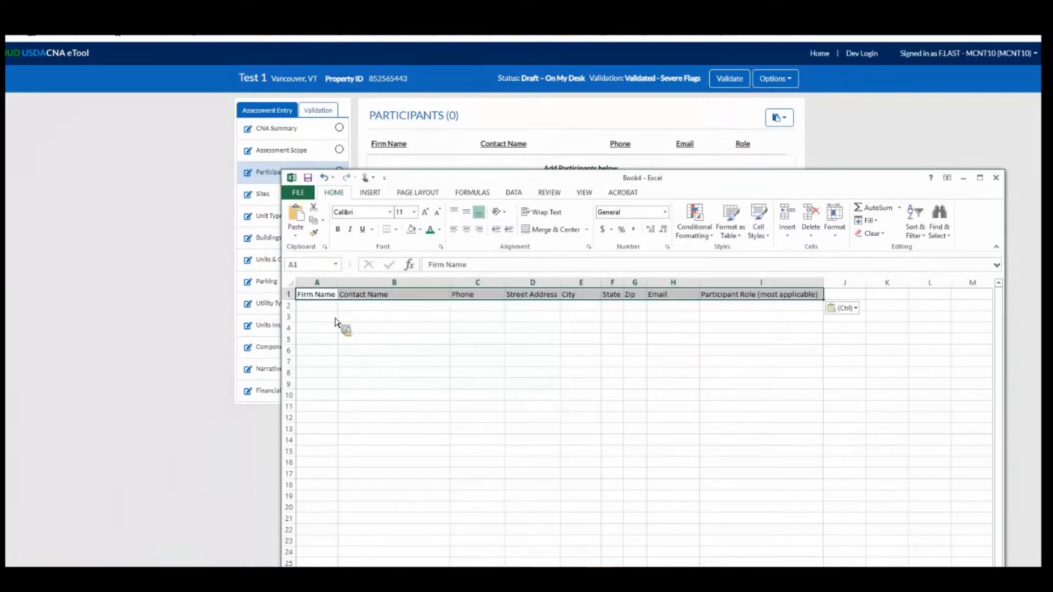
Enter the firm name in A2 and fit column A to its contents.
key(Down)
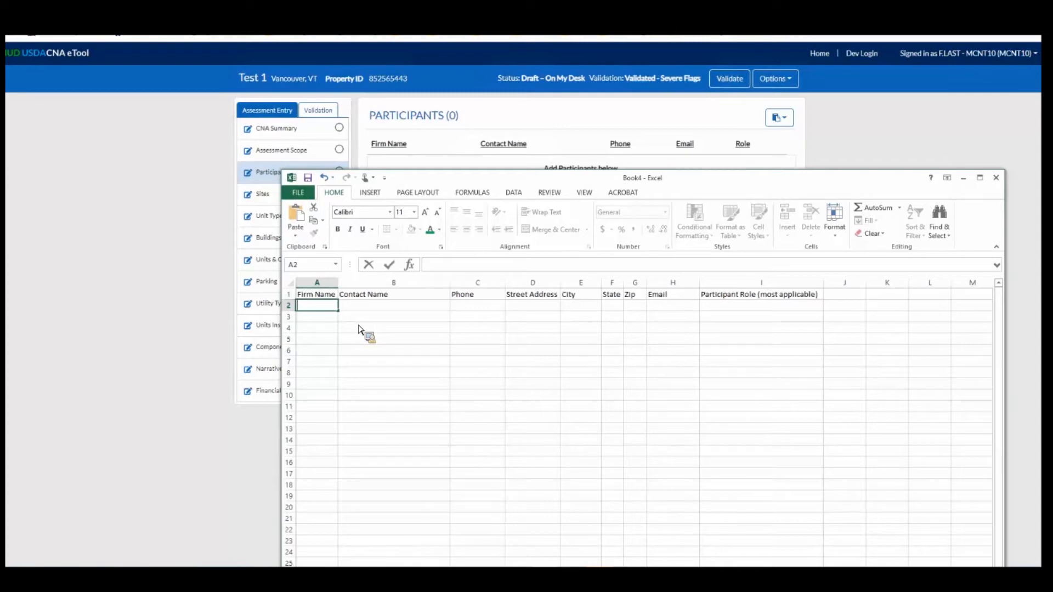
text(Pete's Firm N)
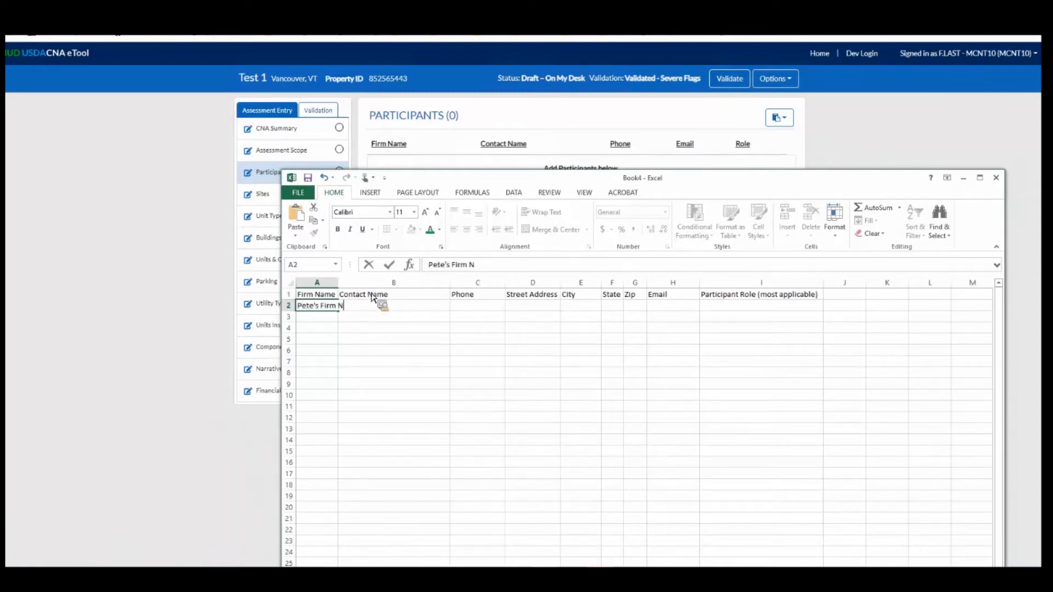
text(ame)
key(Tab)
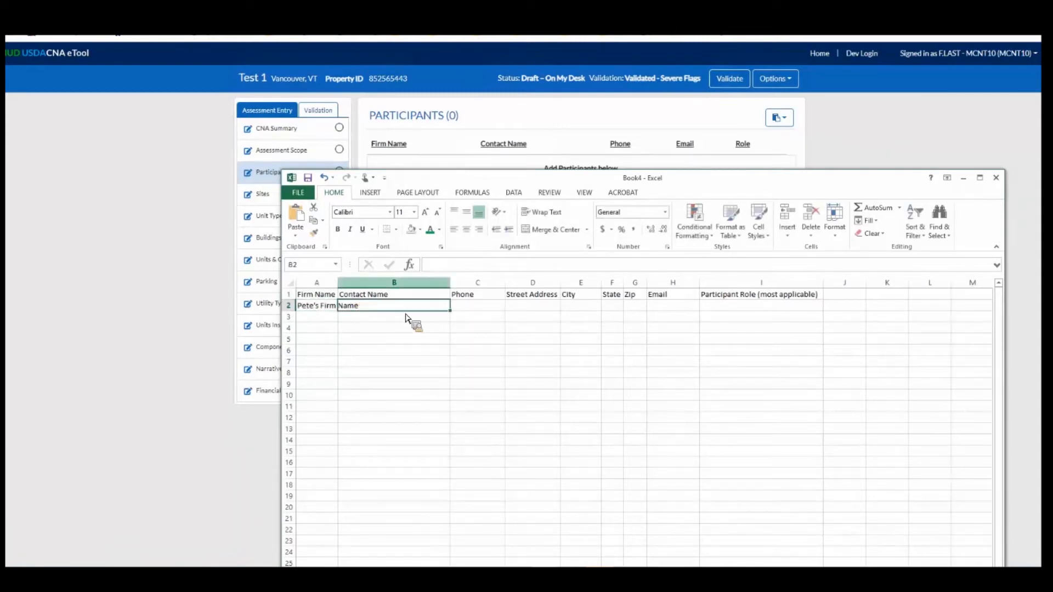
double_click(337, 282)
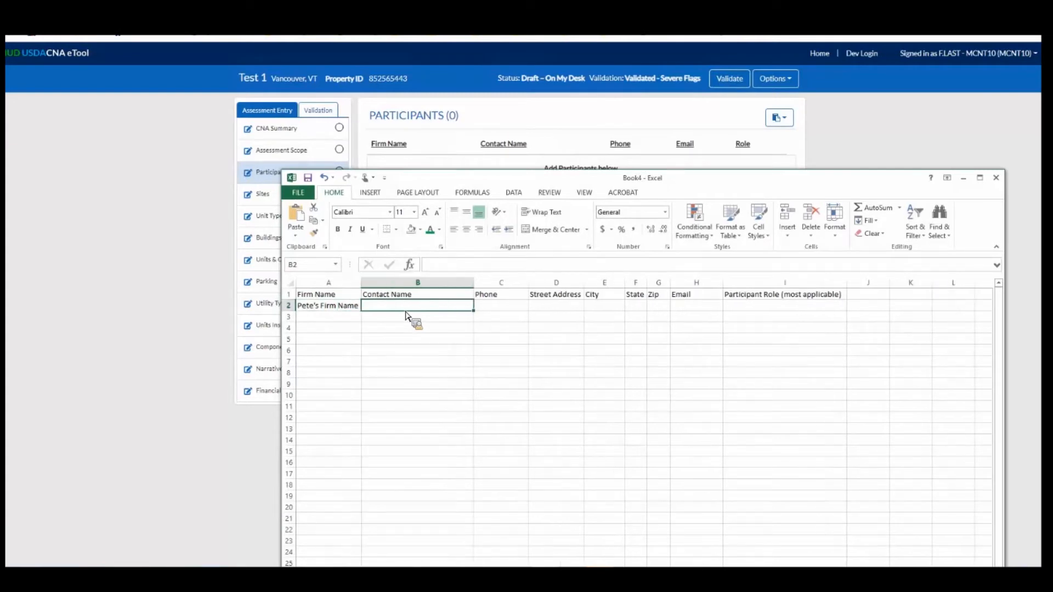
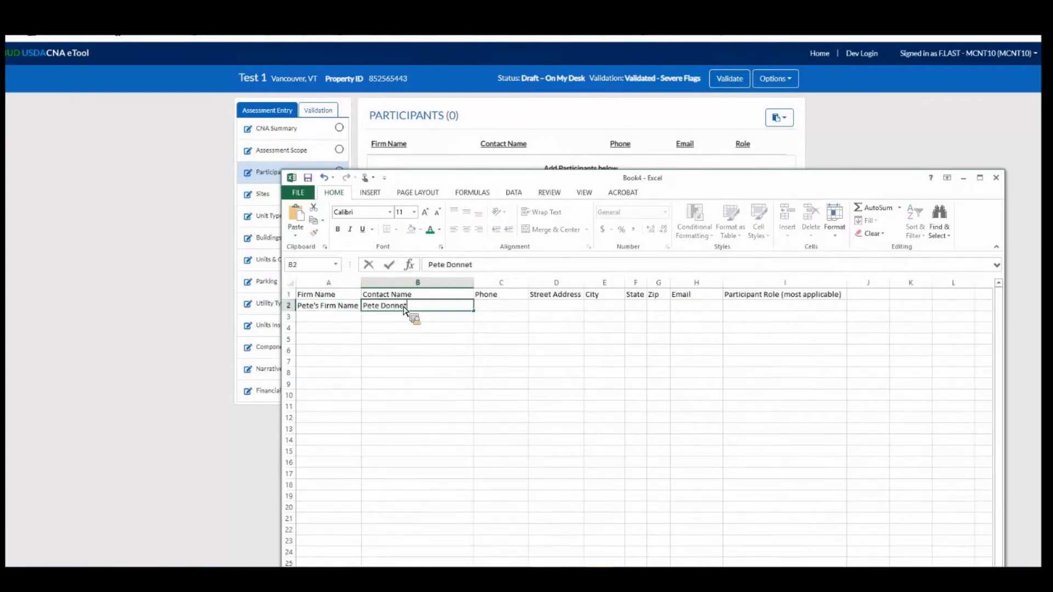
Enter the participant's contact name in B2 and phone number in C2.
key(Tab)
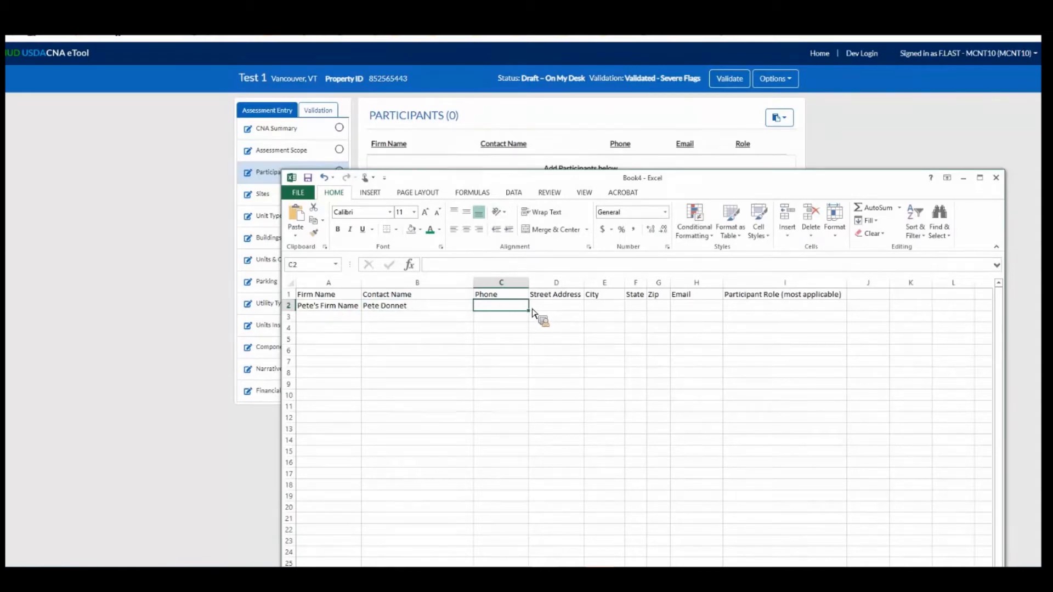
text(802-55)
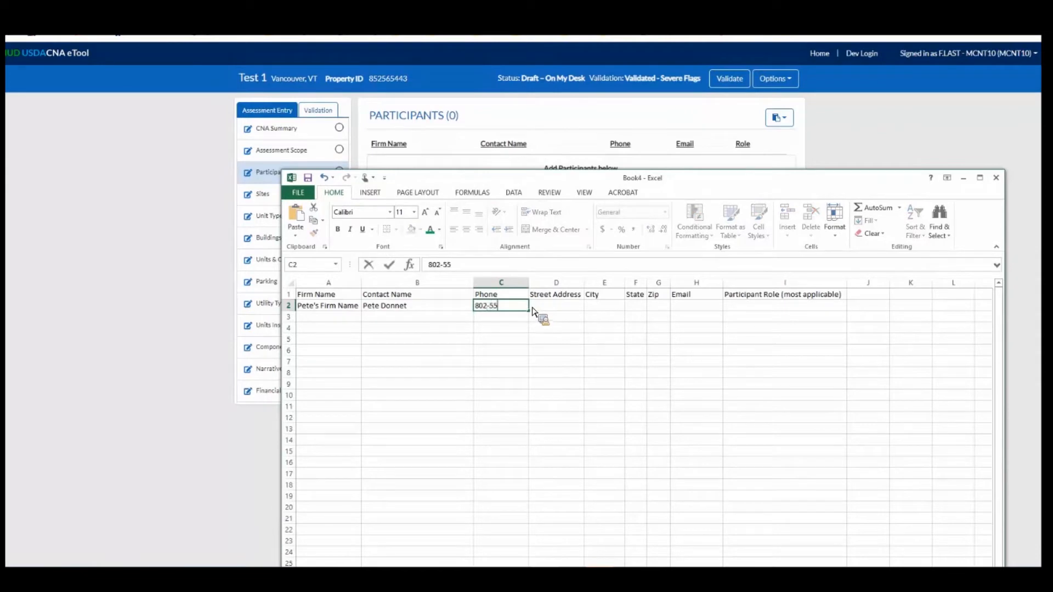
text(5-1212)
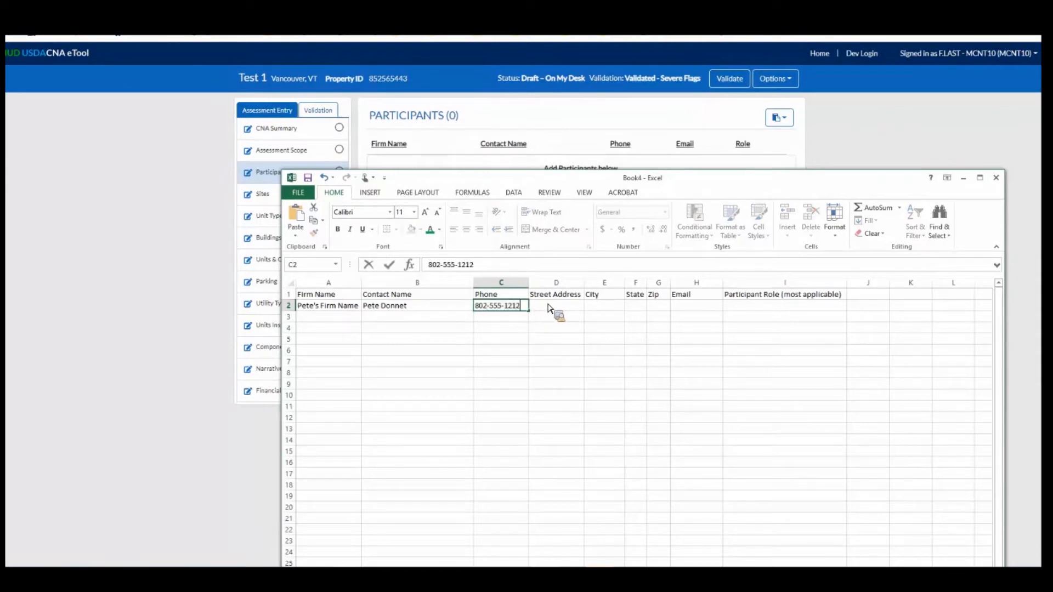
key(Tab)
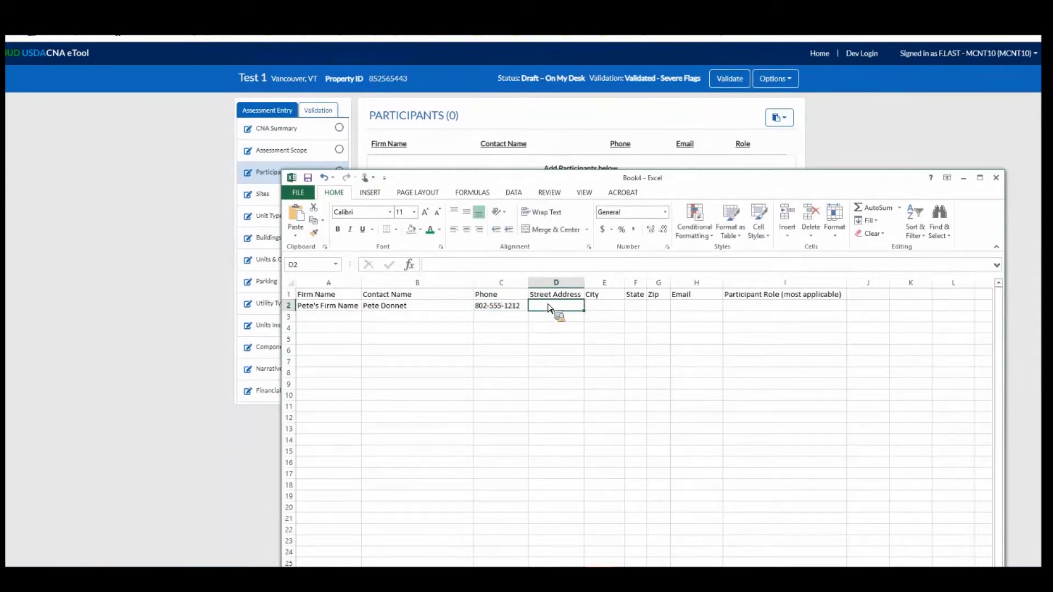
Fill in the participant's street address, city, state and zip code in D2 through G2.
text(123 Main S)
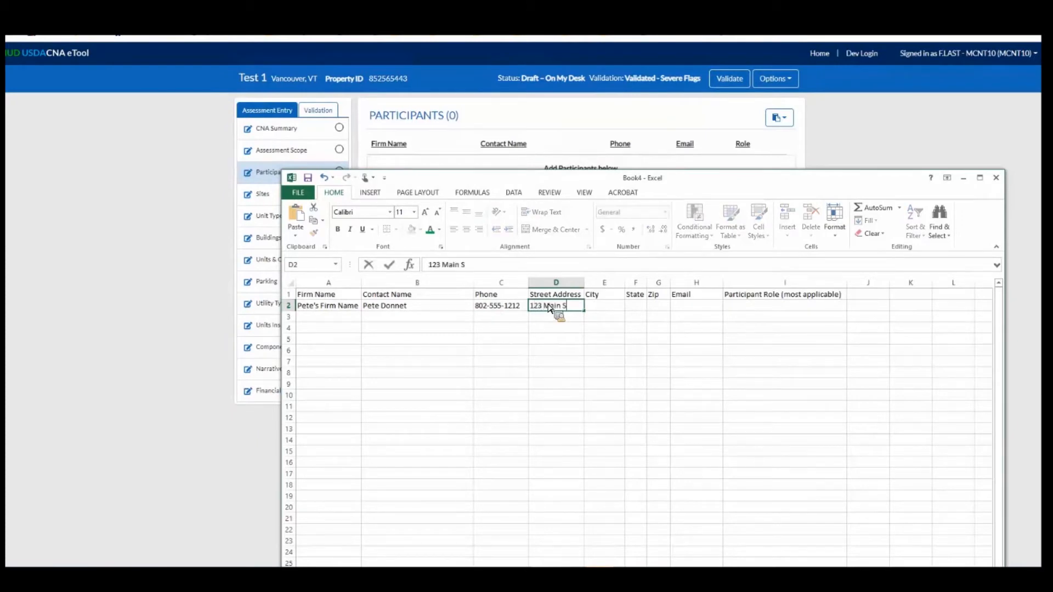
text(treet)
key(Tab)
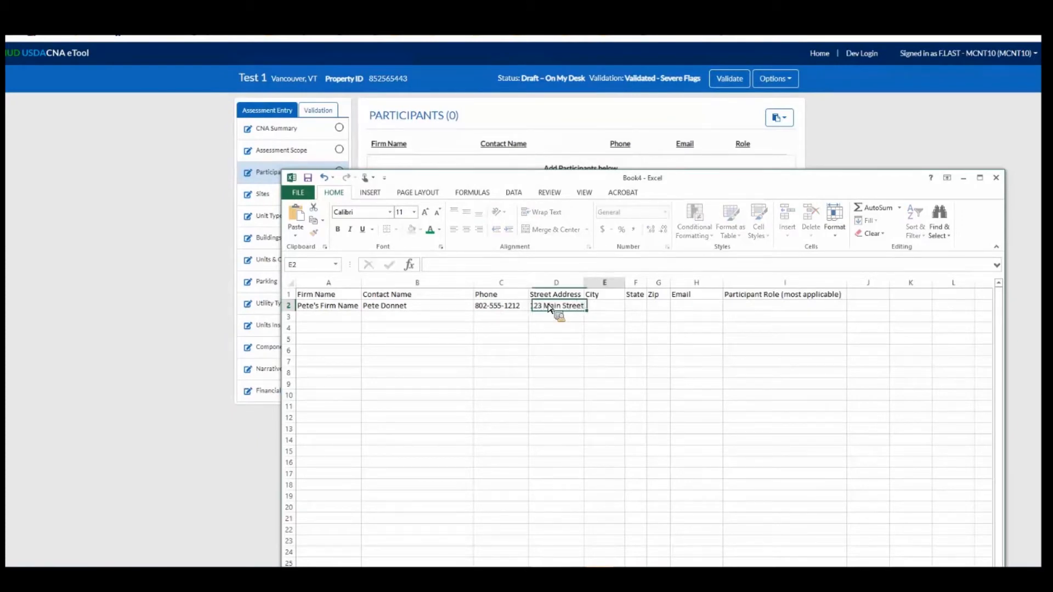
text(Rochester)
key(Tab)
text(Vt)
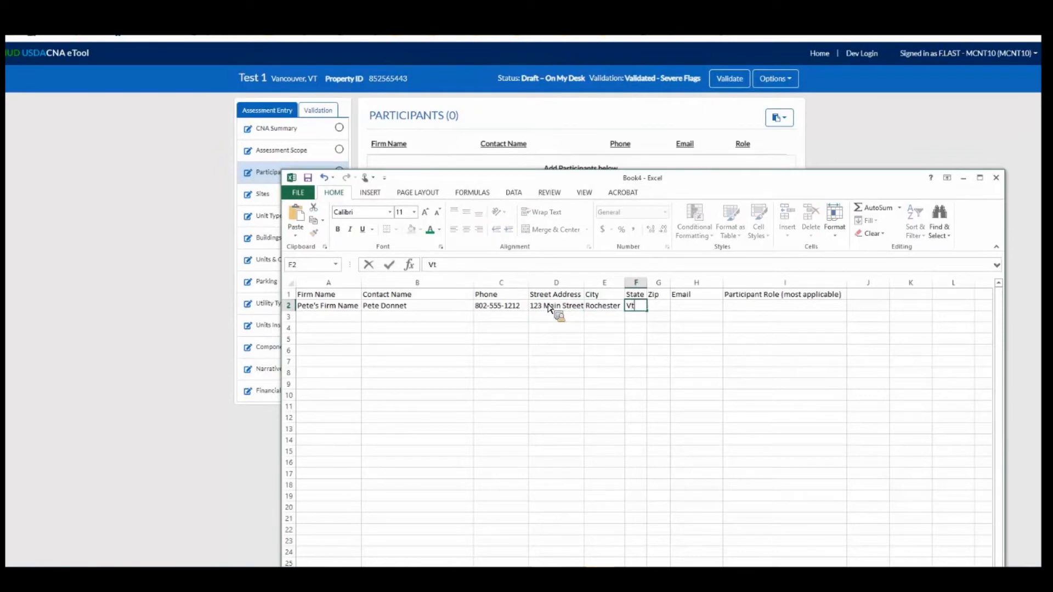
text(T)
key(Tab)
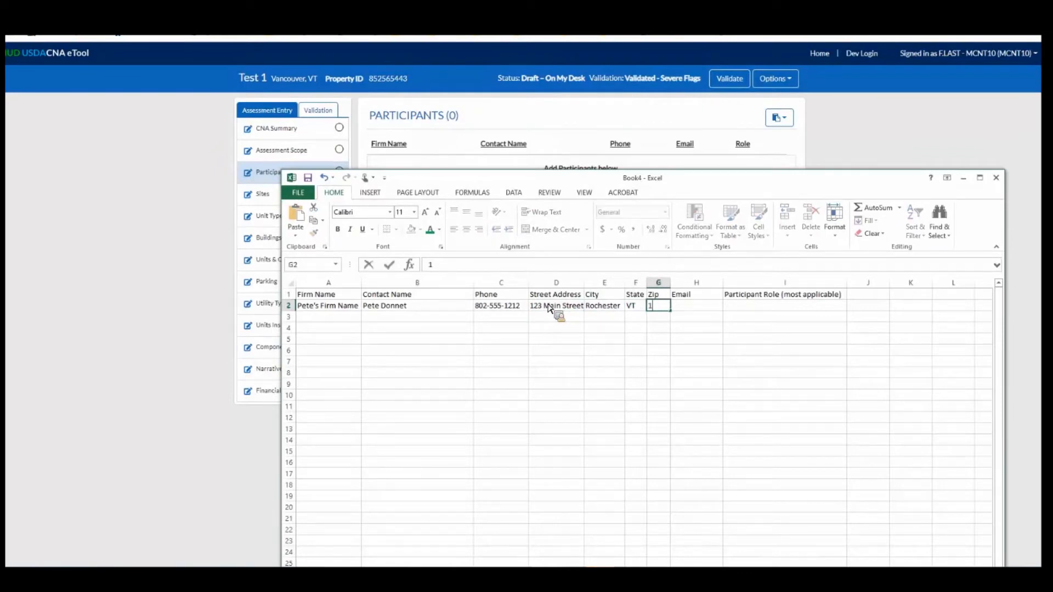
text(12345)
key(Tab)
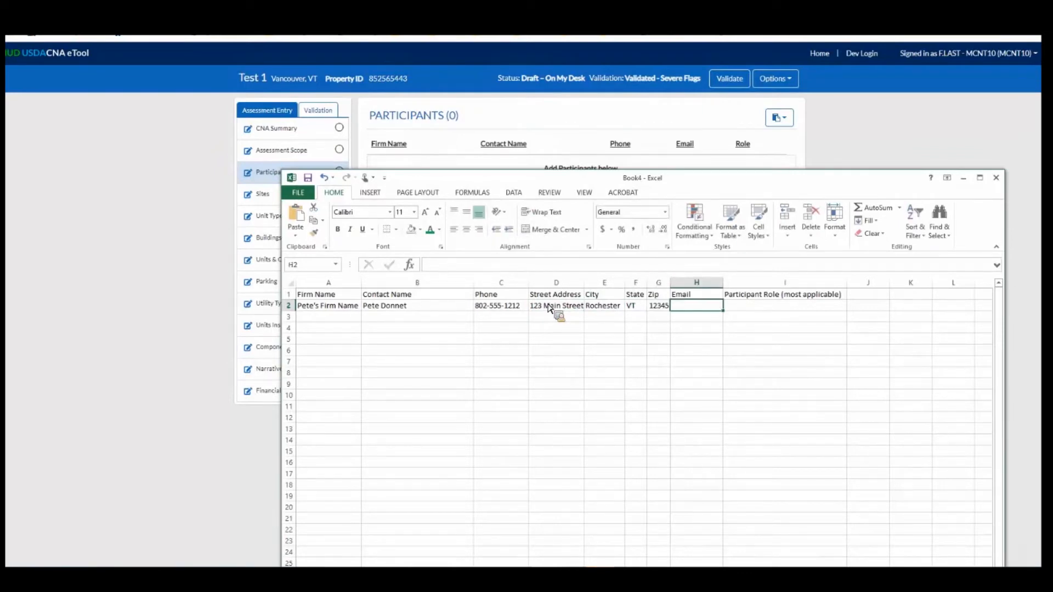
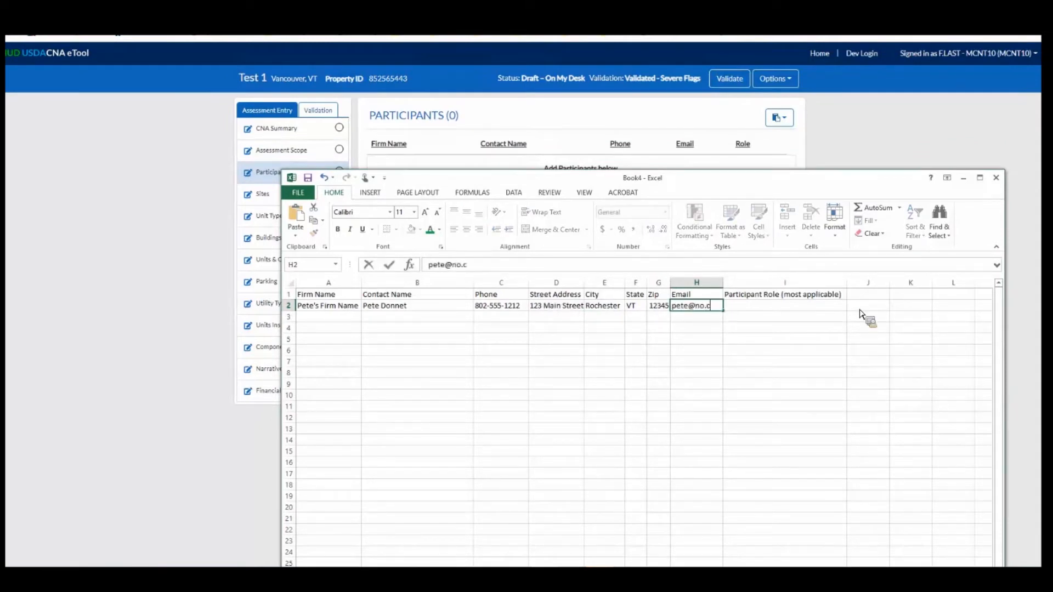
Enter the participant's e-mail address in H2.
key(Tab)
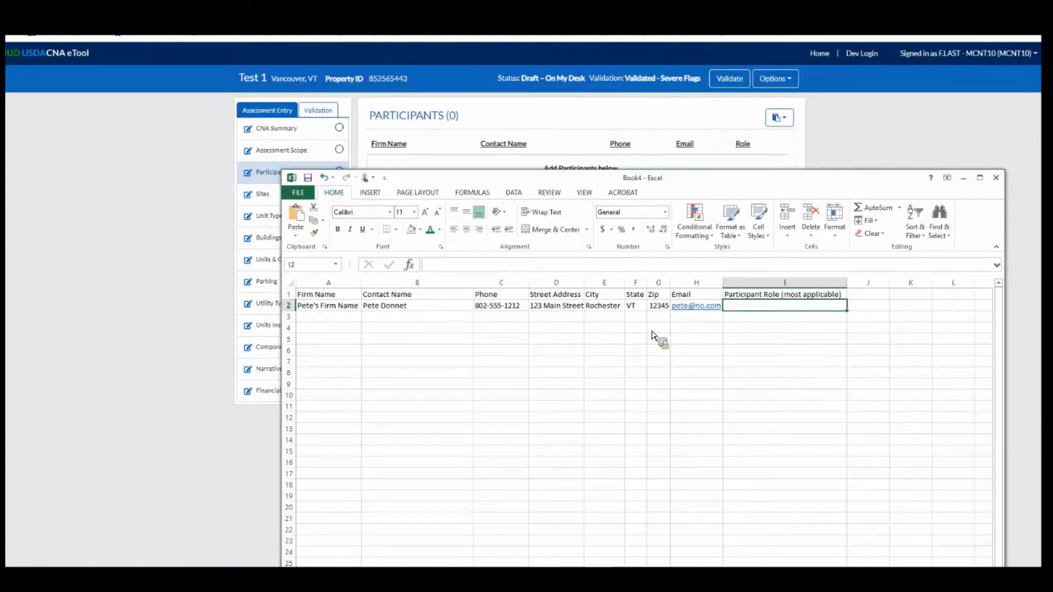
Copy the Developer role from the Participants Legend in the CNA eTool and paste it into I2 in Excel.
key(alt+Tab)
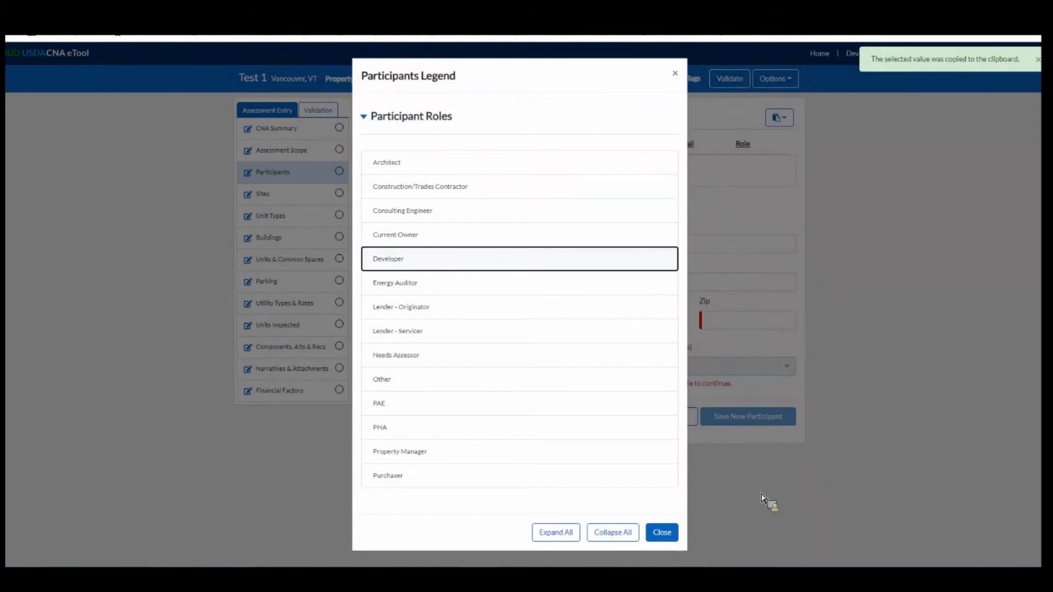
key(alt+Tab)
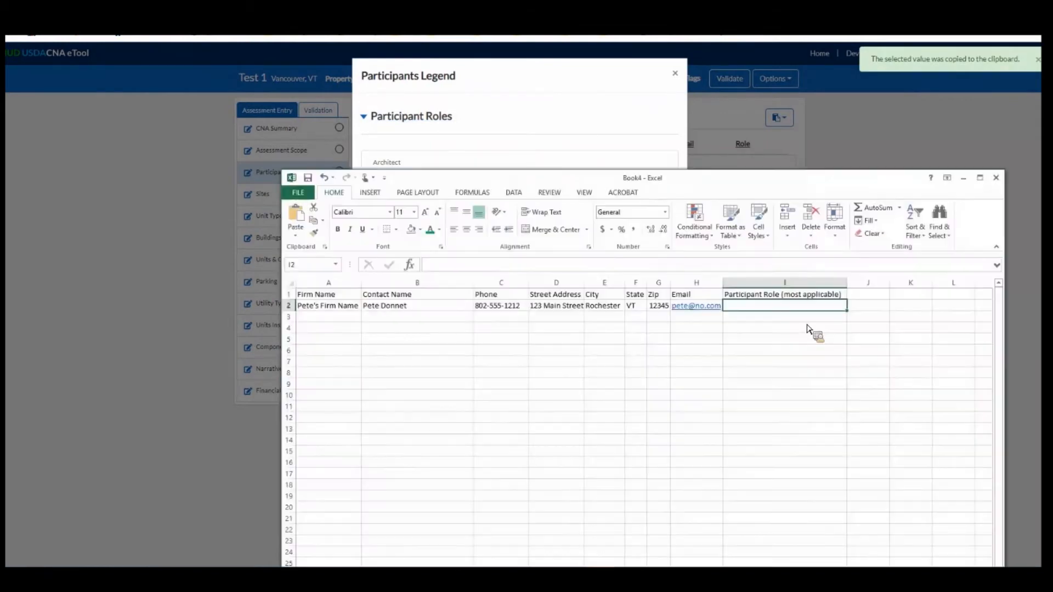
text(Developer)
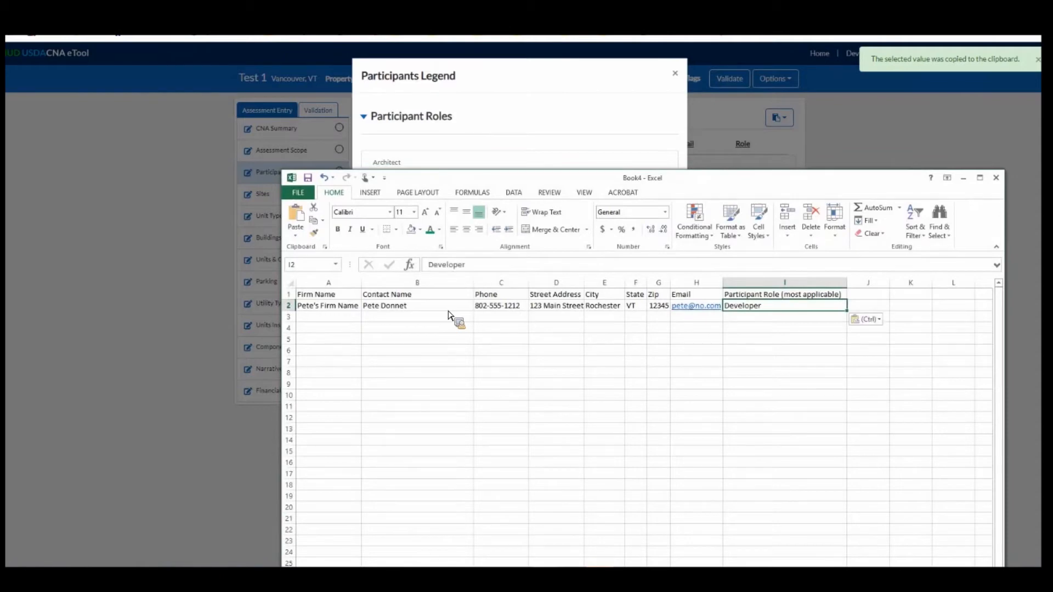
Copy the header row and the completed participant row from the Excel sheet.
click(458, 306)
key(ctrl+a)
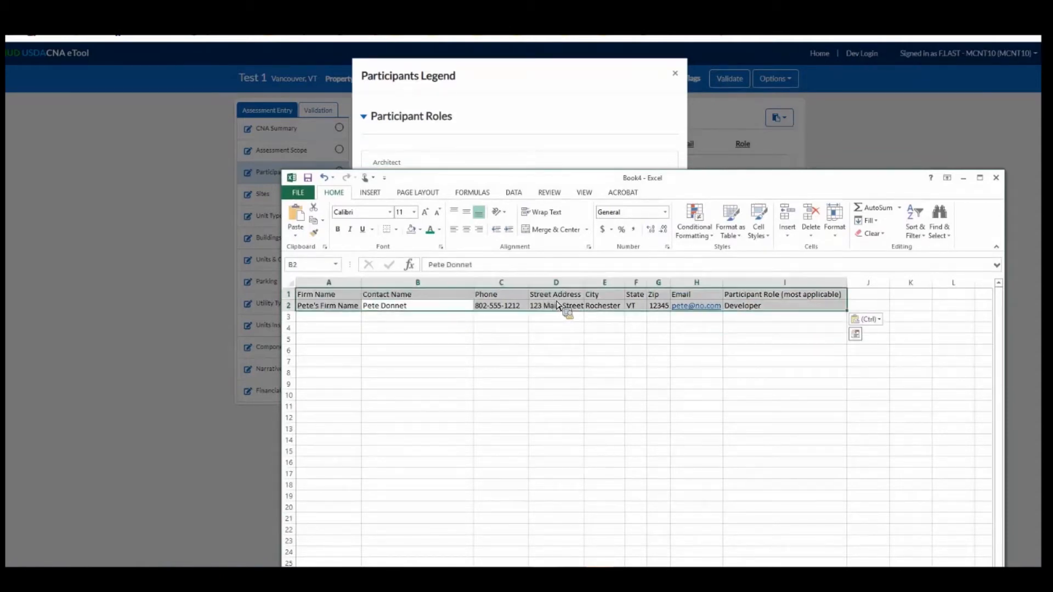
key(ctrl+c)
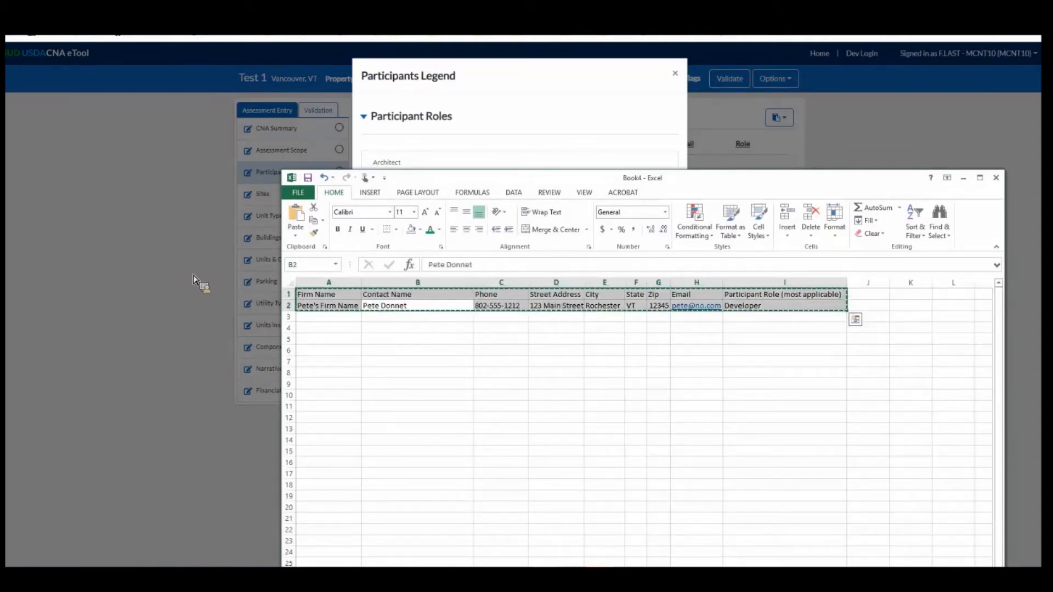
Switch to the CNA eTool, paste the copied data into Participants and open the imported participant's details.
click(798, 131)
click(782, 138)
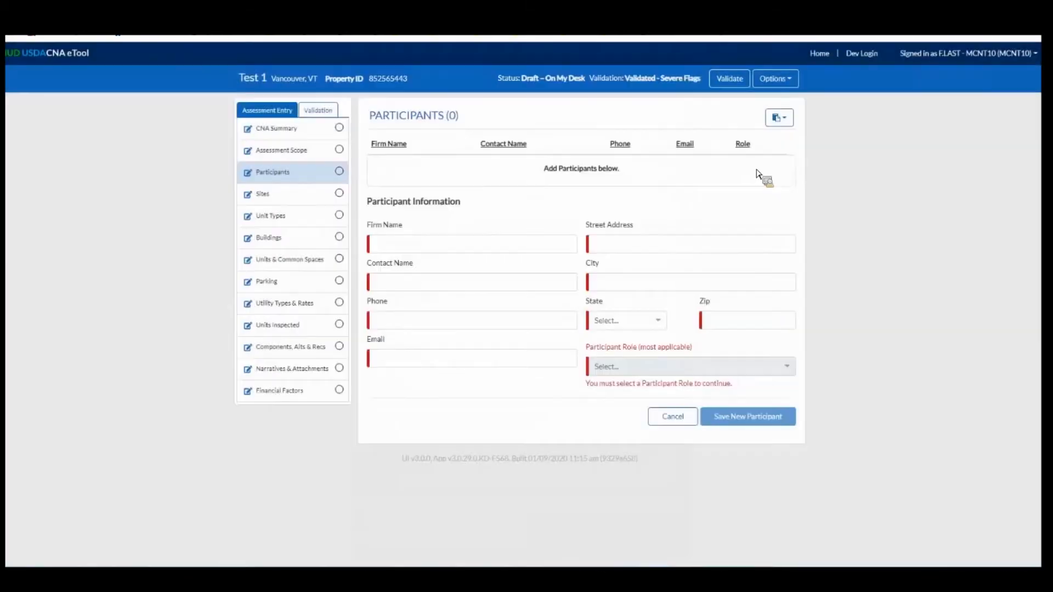
click(779, 117)
click(741, 156)
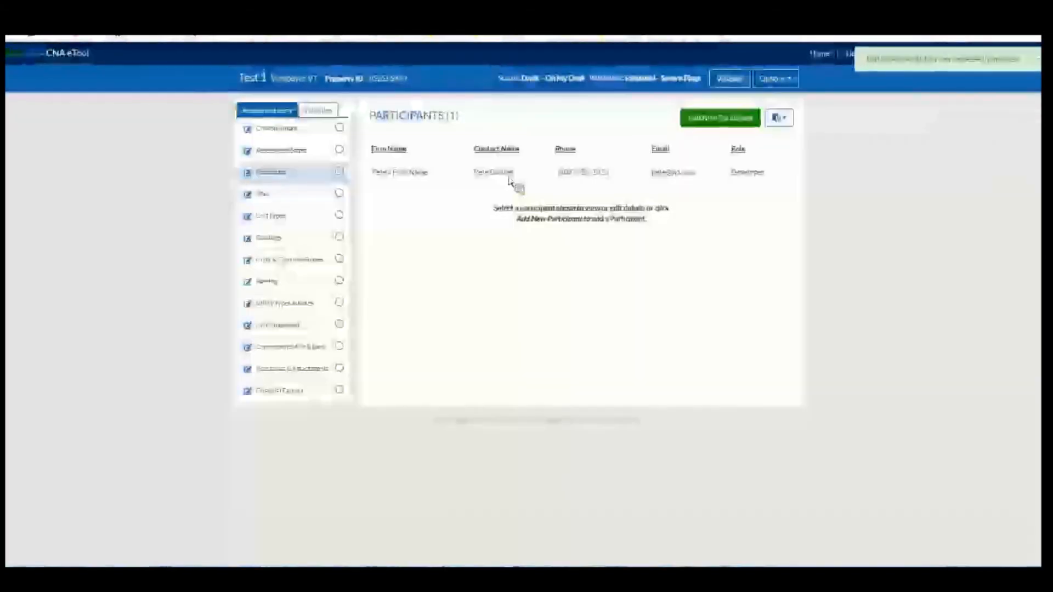
click(510, 174)
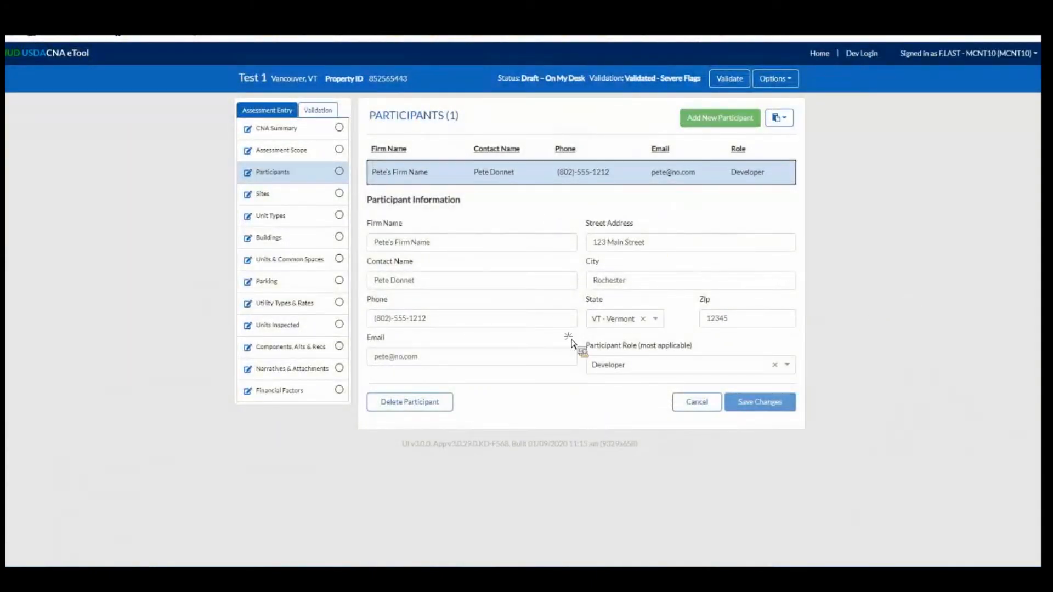
Switch to the assessment workbook in Excel and examine the participant table on the Participant Information sheet.
key(alt+Tab)
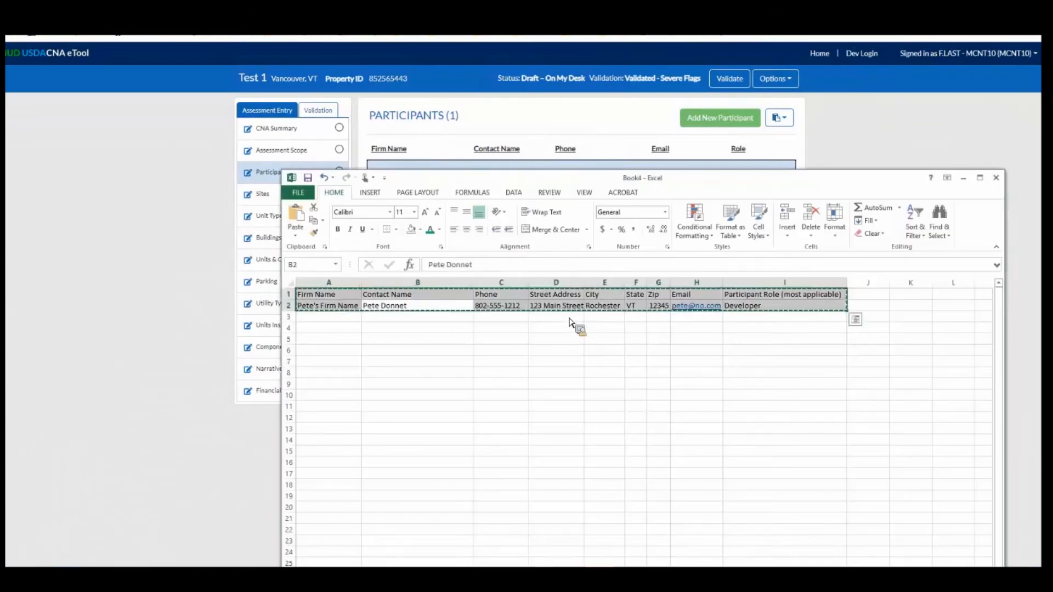
click(555, 339)
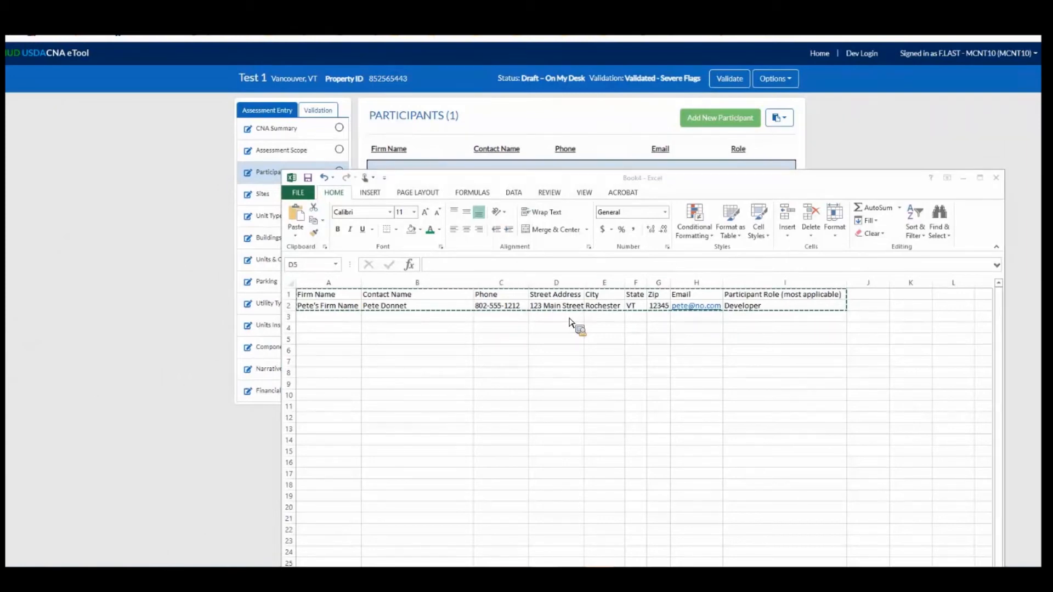
click(231, 541)
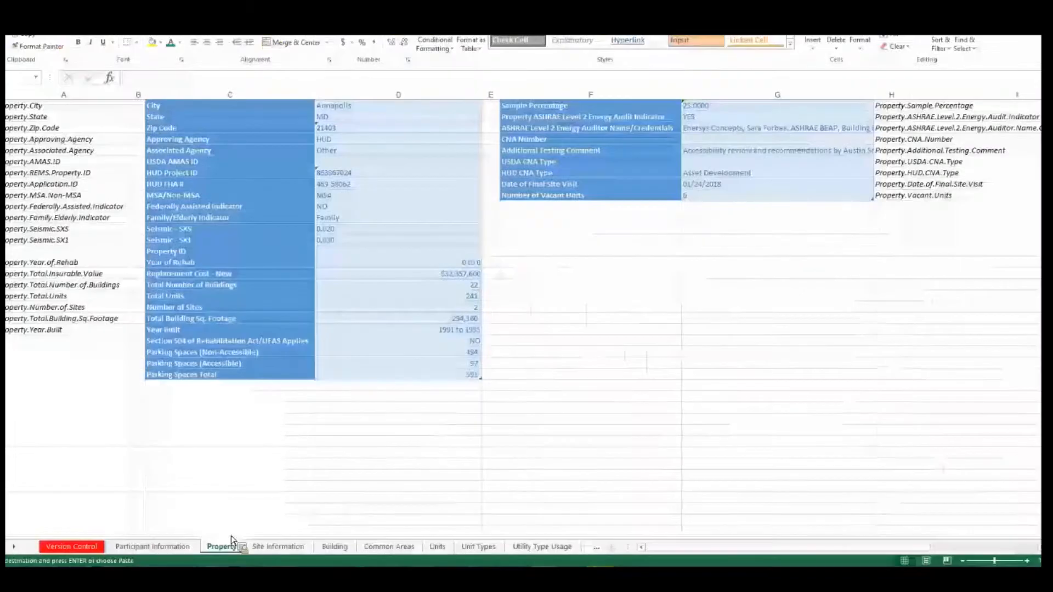
click(252, 547)
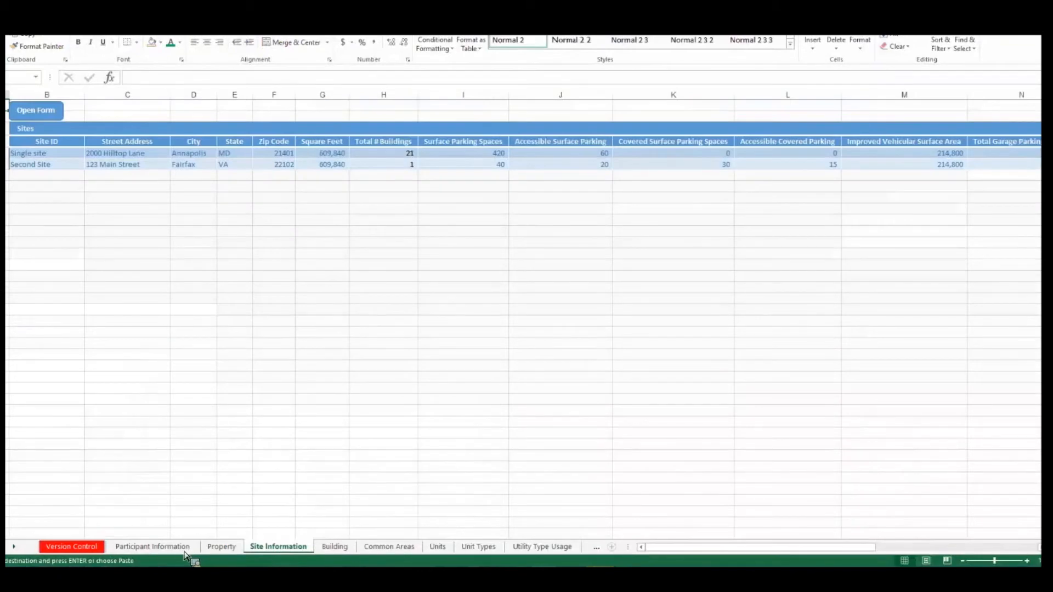
click(176, 547)
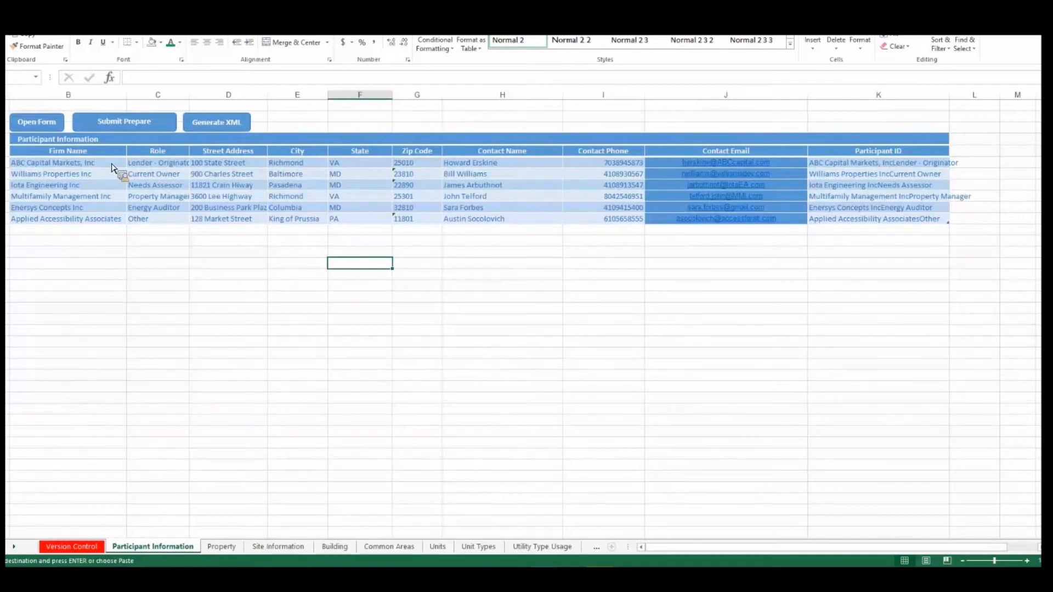
drag(68, 163, 904, 221)
drag(879, 289, 878, 289)
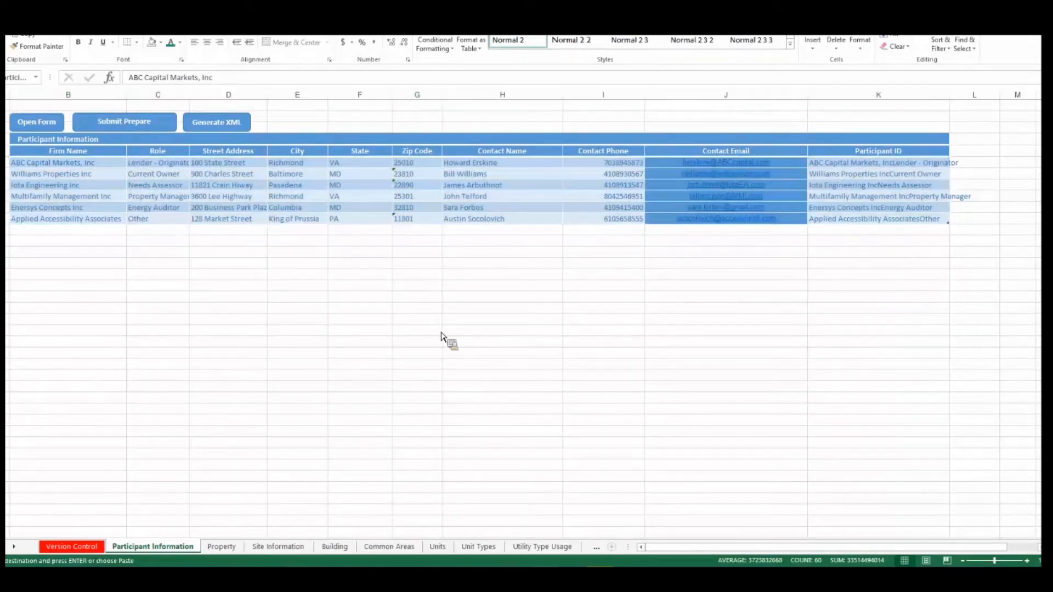
In the Book4 workbook, copy the participant record in row 2 and paste it into rows 3 through 6.
key(alt+Tab)
click(422, 327)
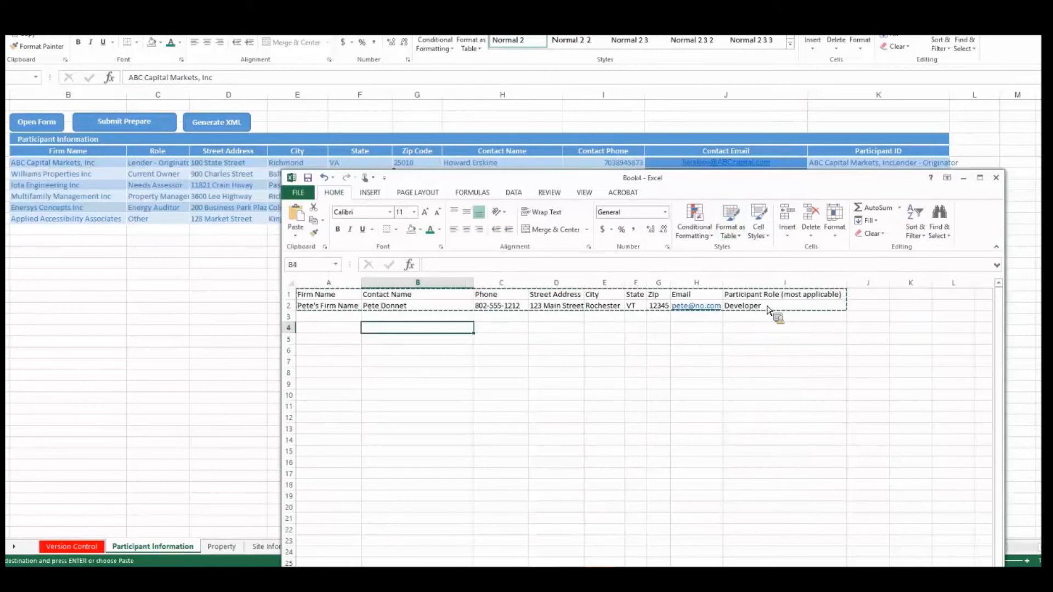
click(332, 307)
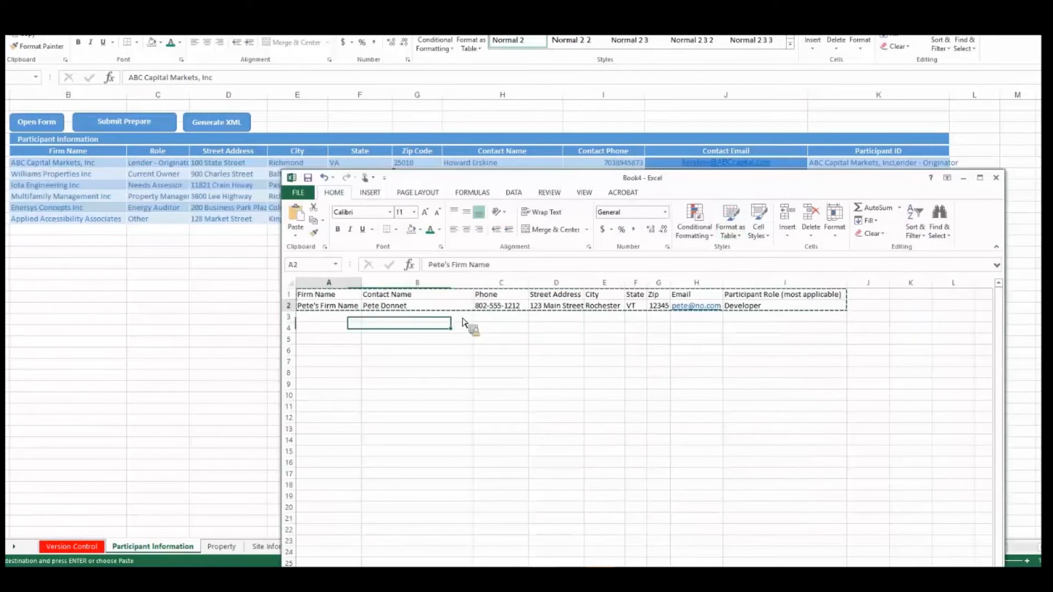
key(ctrl+a)
key(ctrl+c)
click(353, 313)
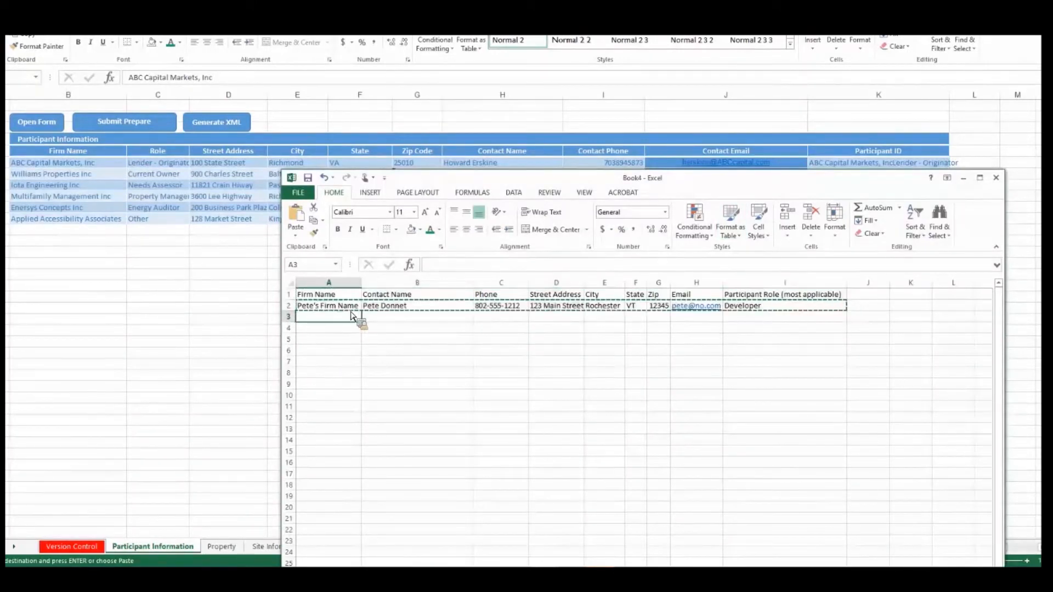
key(ctrl+v)
click(342, 329)
key(ctrl+v)
click(342, 340)
key(ctrl+v)
click(346, 363)
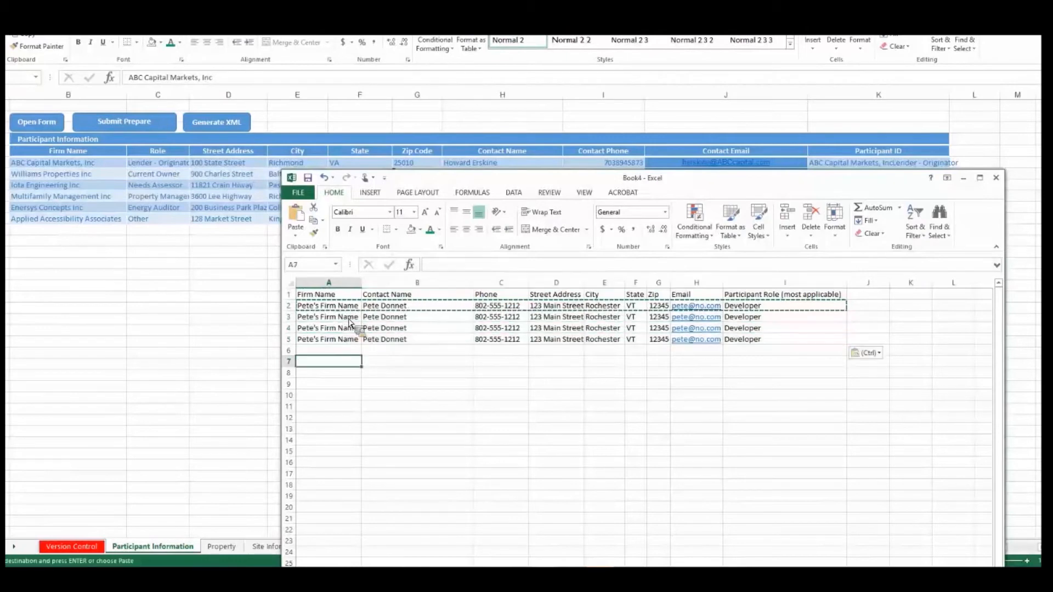
click(346, 329)
click(345, 351)
key(ctrl+v)
Append 1 to the firm name in A3 and fill the numbered series down to A6.
drag(345, 318, 488, 328)
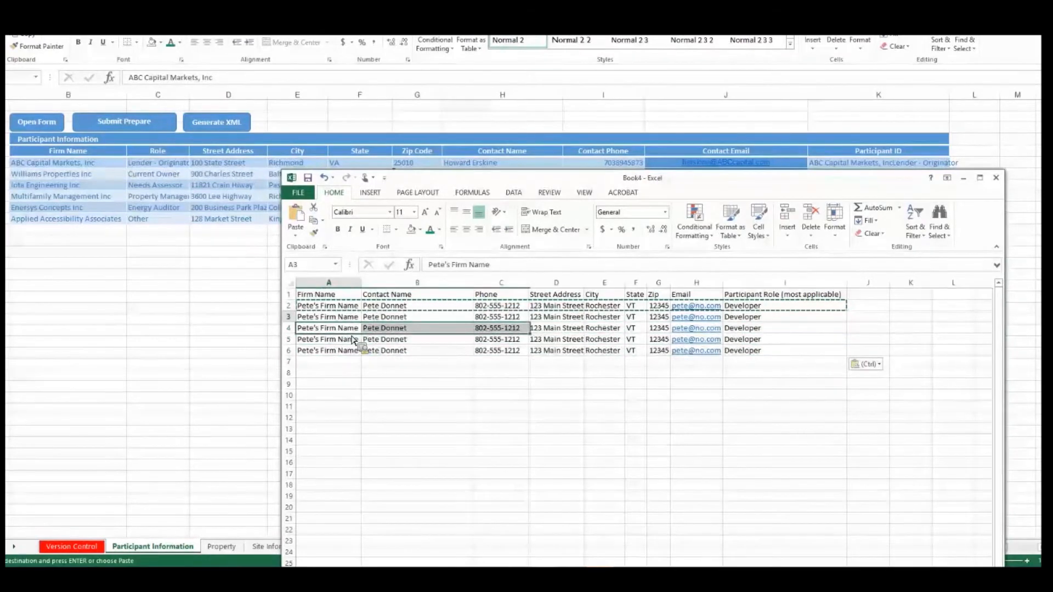
click(344, 318)
click(518, 268)
text(1)
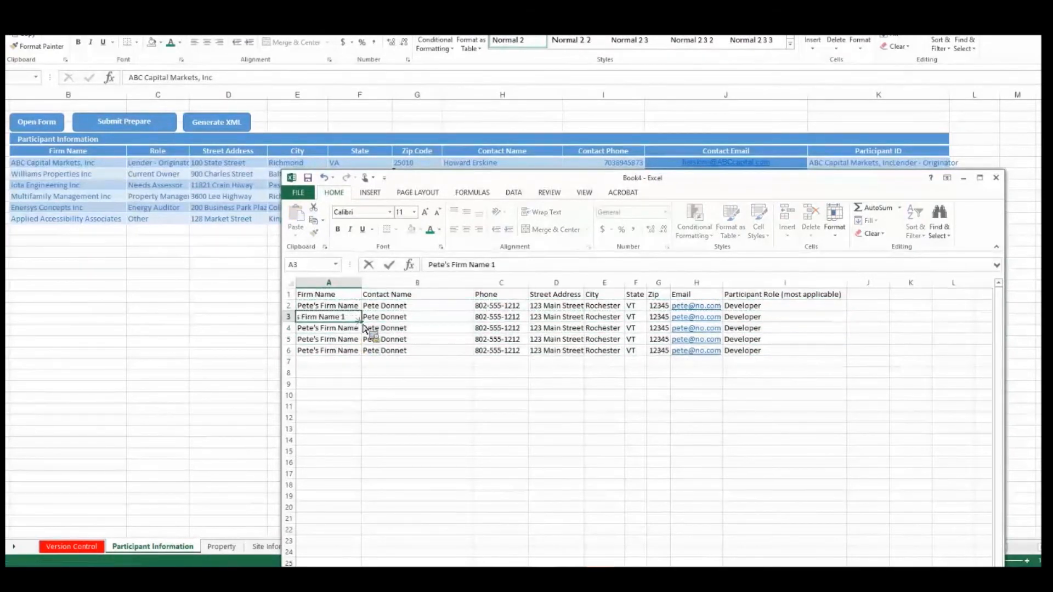
key(Return)
click(355, 317)
drag(362, 322, 361, 334)
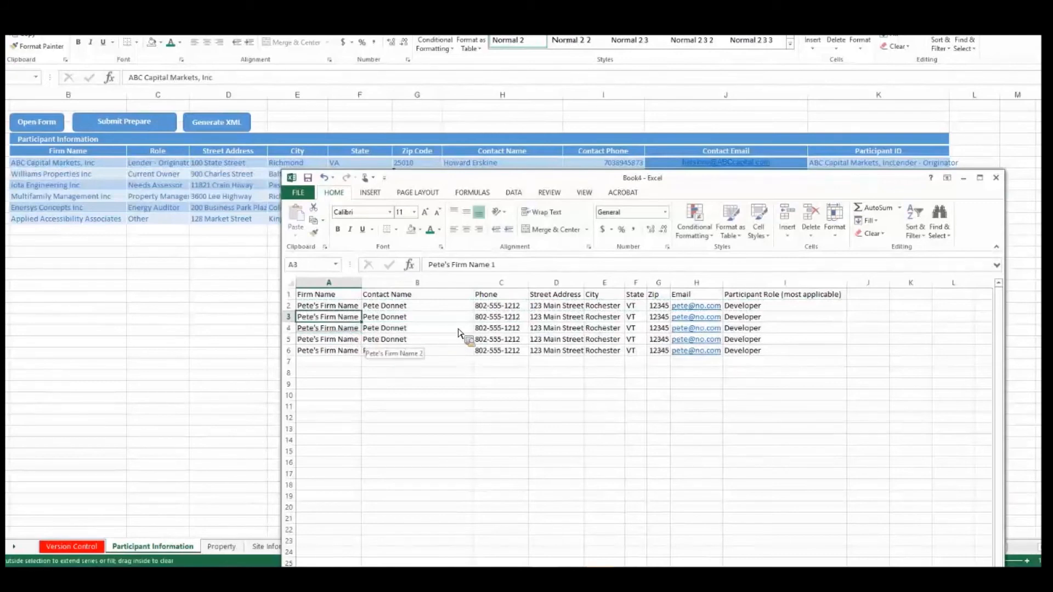
drag(458, 333, 459, 351)
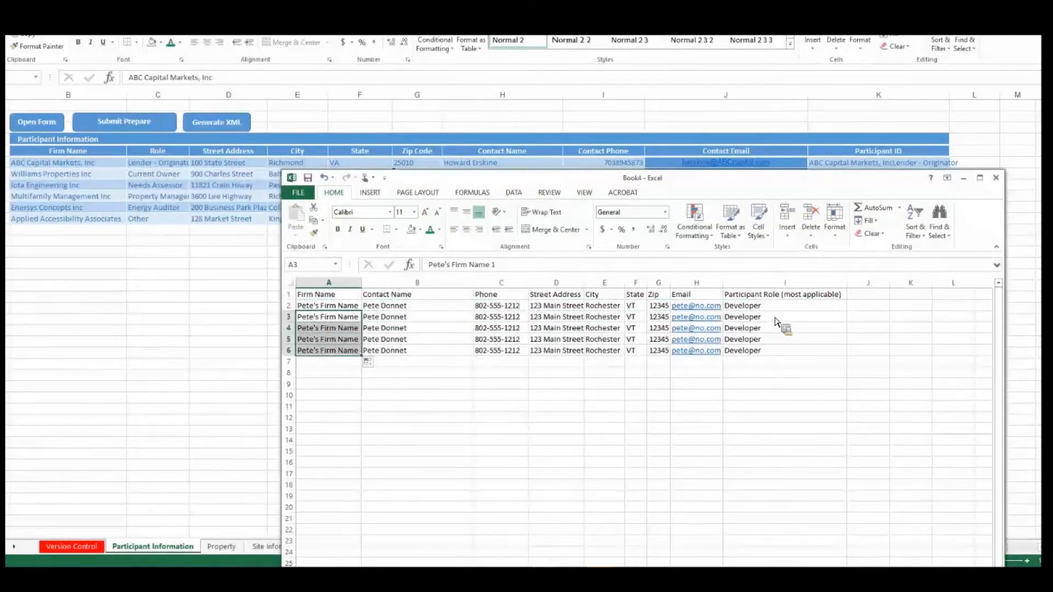
key(ctrl+Right)
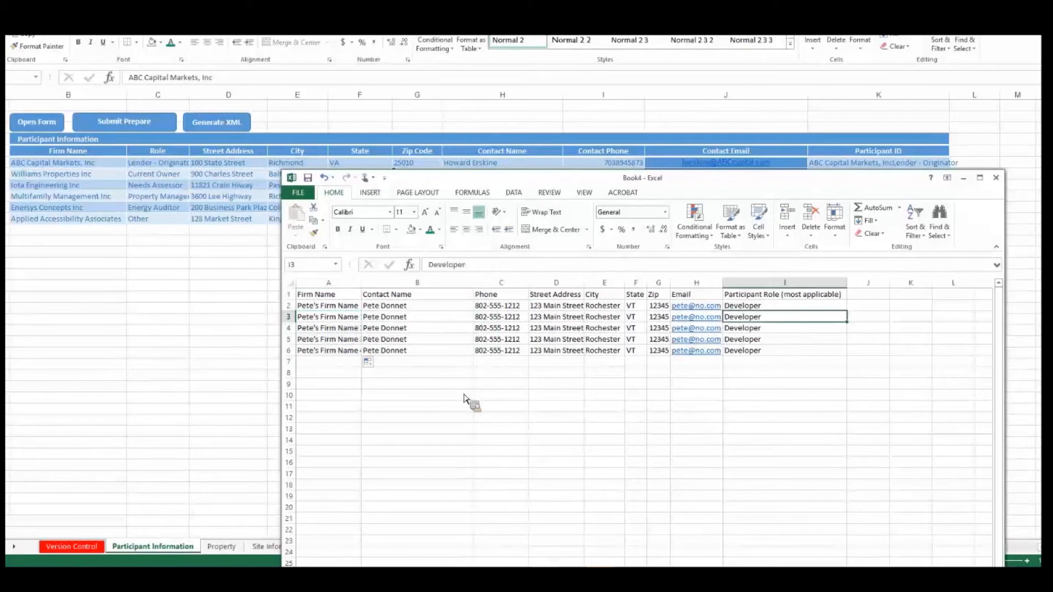
Copy the whole participant table from Excel and paste it into the CNA eTool's Participants list for verification.
click(416, 339)
key(ctrl+a)
key(ctrl+c)
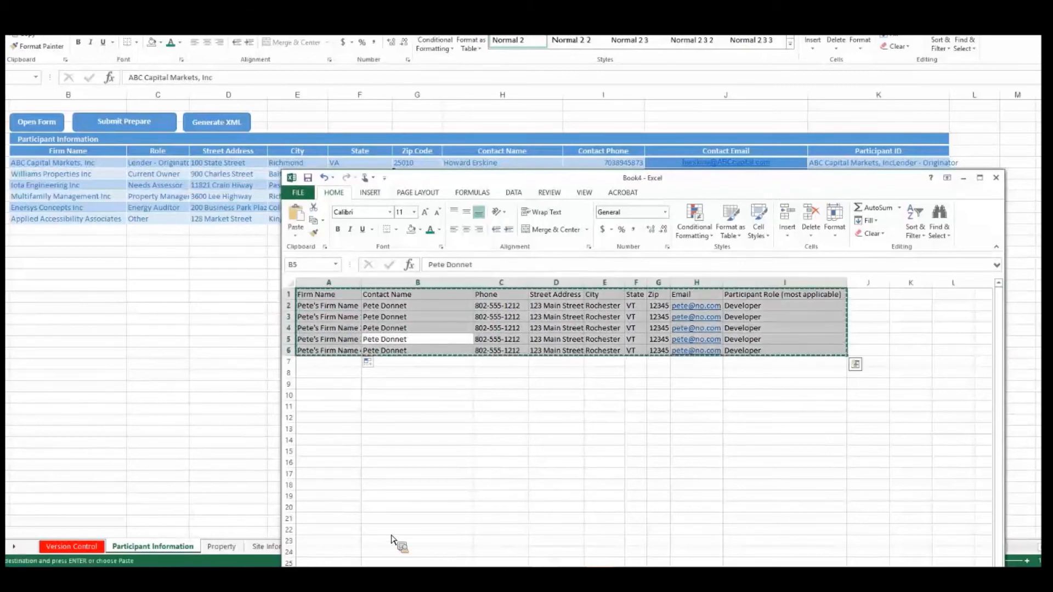
key(alt+Tab)
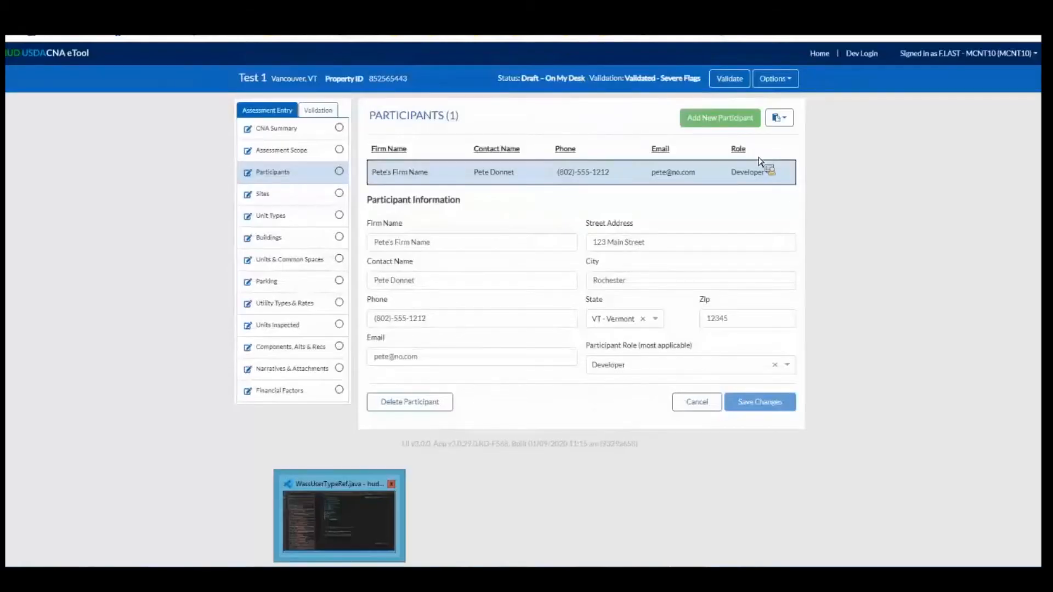
click(780, 118)
click(742, 156)
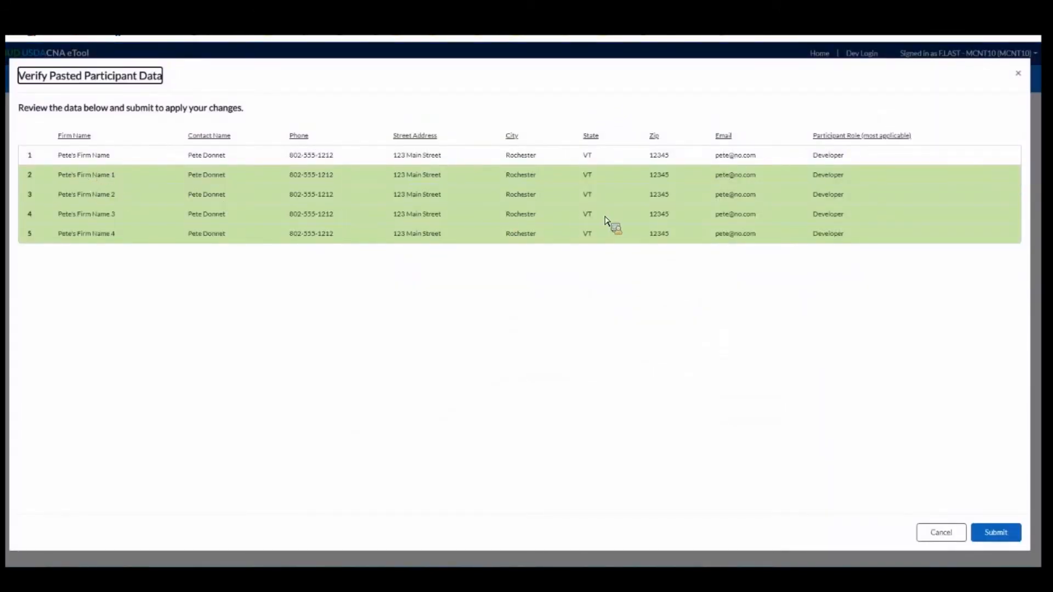
Review the pasted participant rows and submit them.
double_click(66, 155)
click(299, 155)
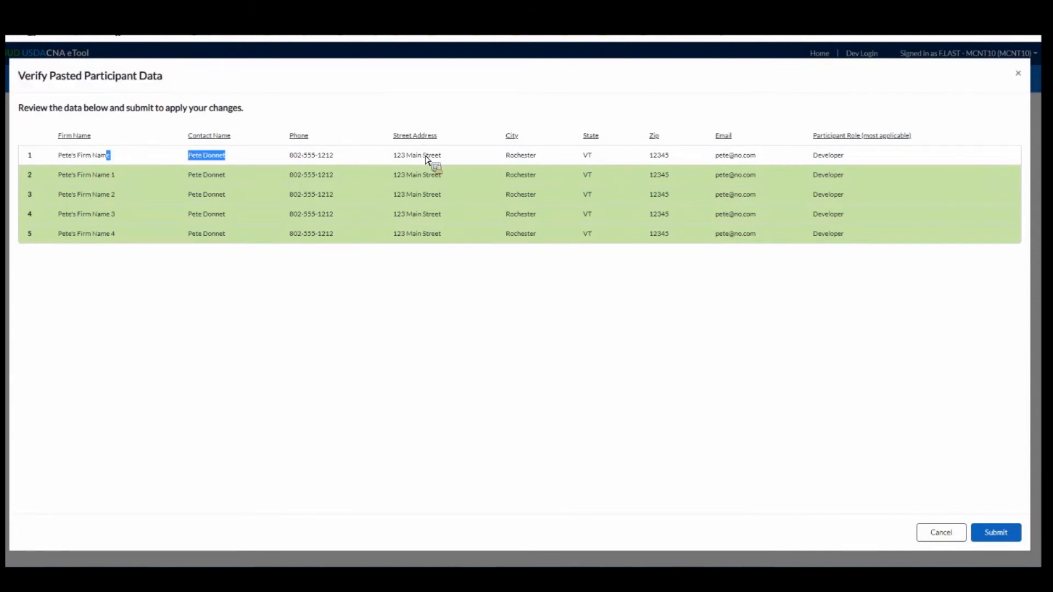
click(994, 535)
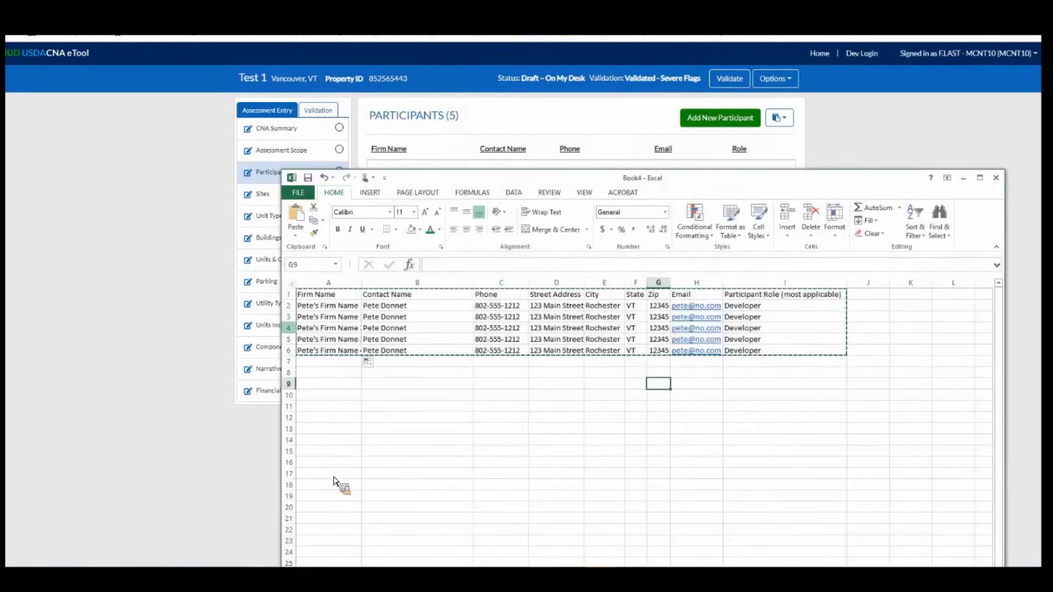
Switch to Excel, delete row 4 and copy the remaining participant table.
right_click(290, 328)
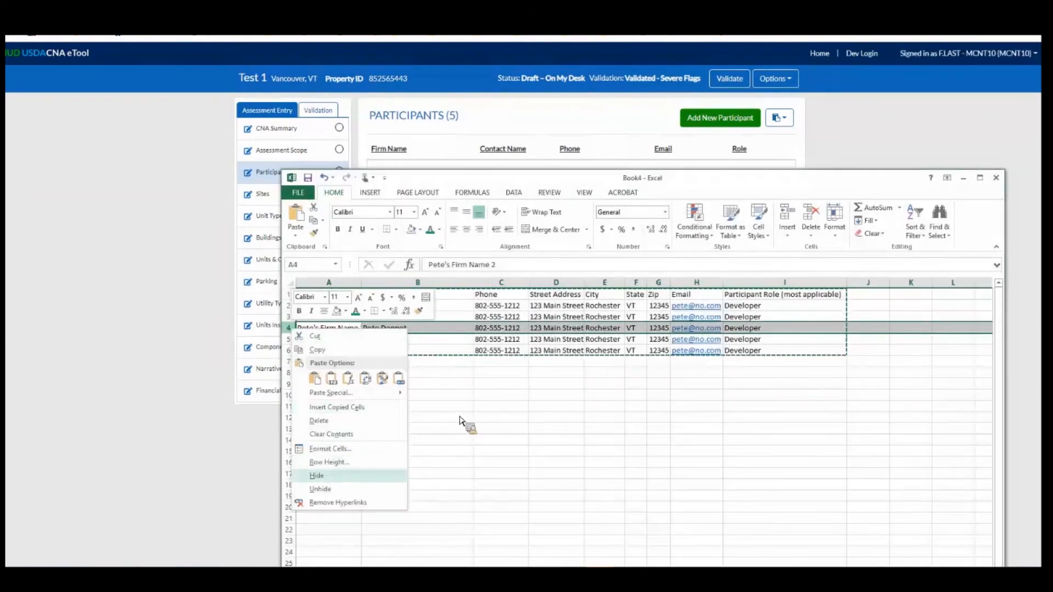
click(319, 421)
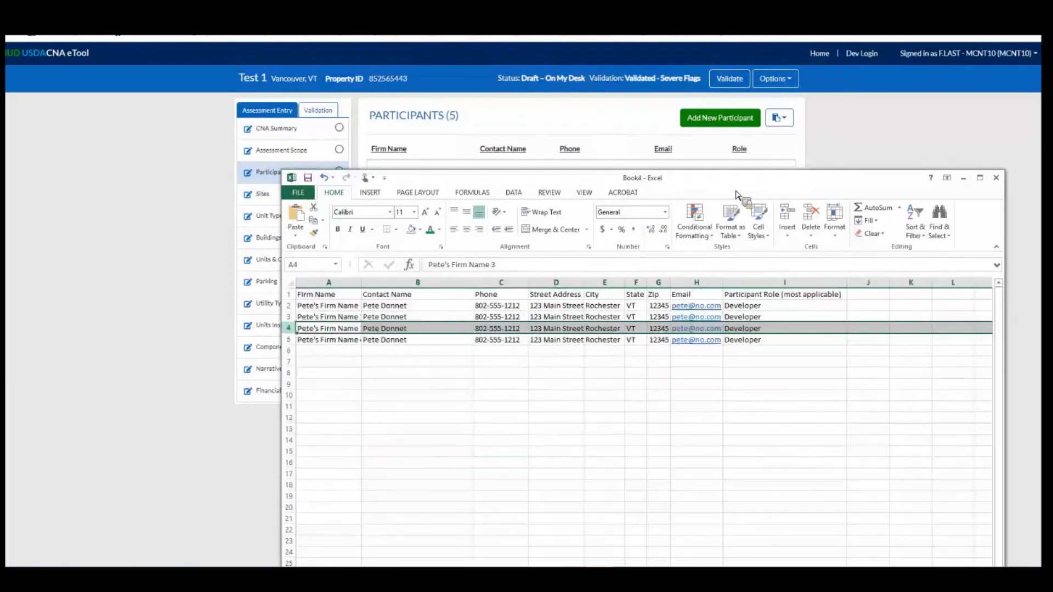
click(417, 328)
key(ctrl+a)
Paste the reduced table into the CNA eTool's Participants list, check the item pending deletion and submit the changes.
click(779, 125)
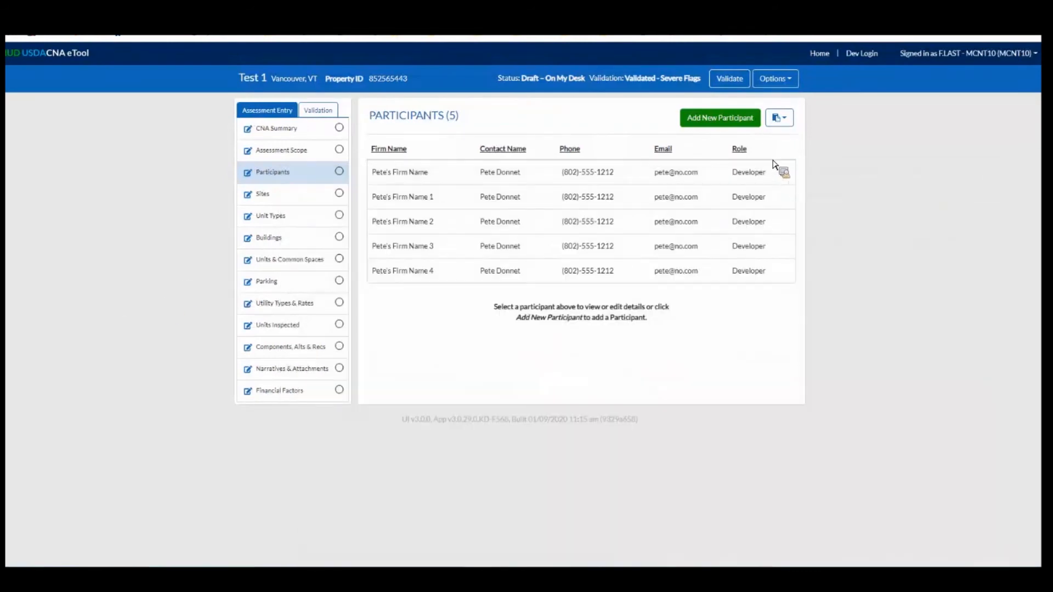
click(141, 165)
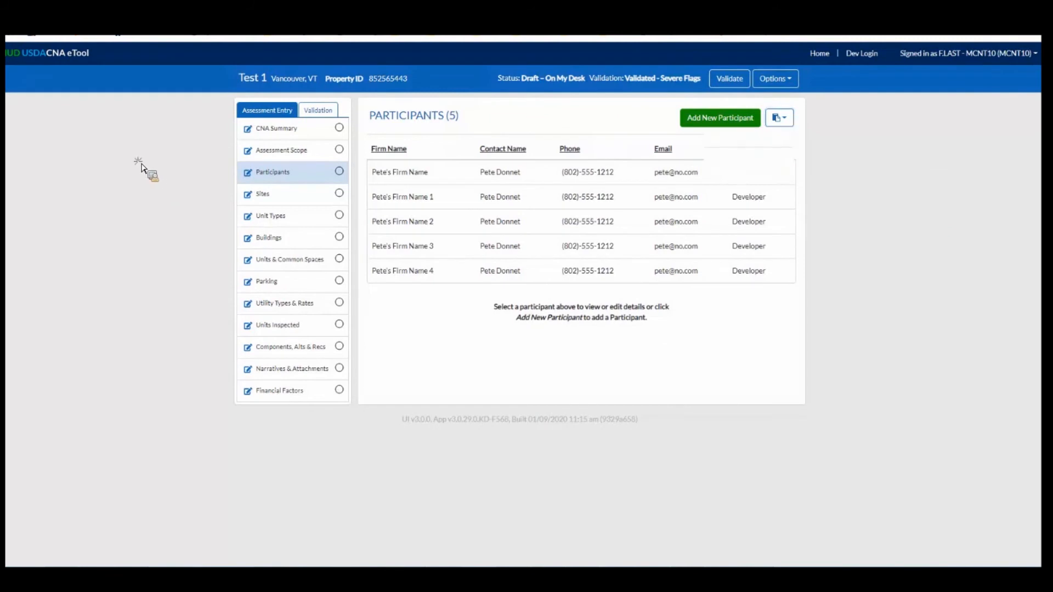
key(ctrl+v)
triple_click(177, 167)
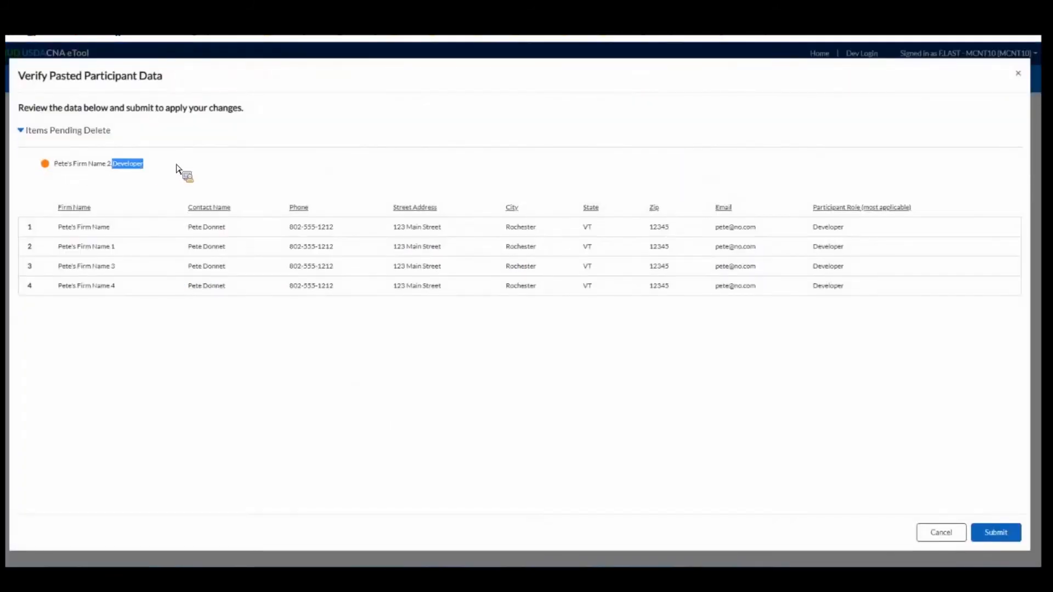
click(176, 263)
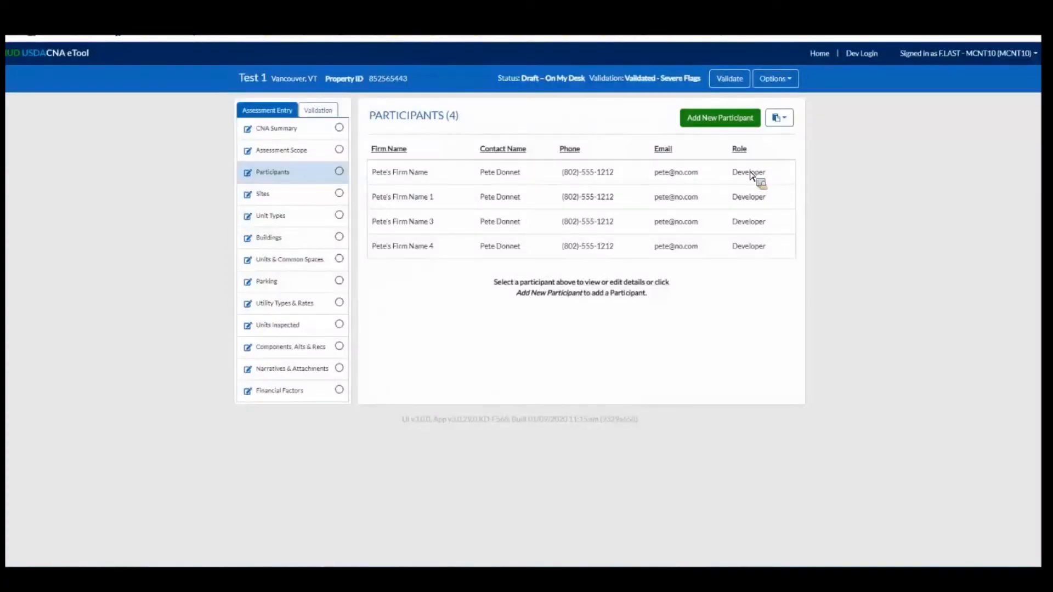
Go to the Sites section and examine the states listed in its legend.
click(779, 118)
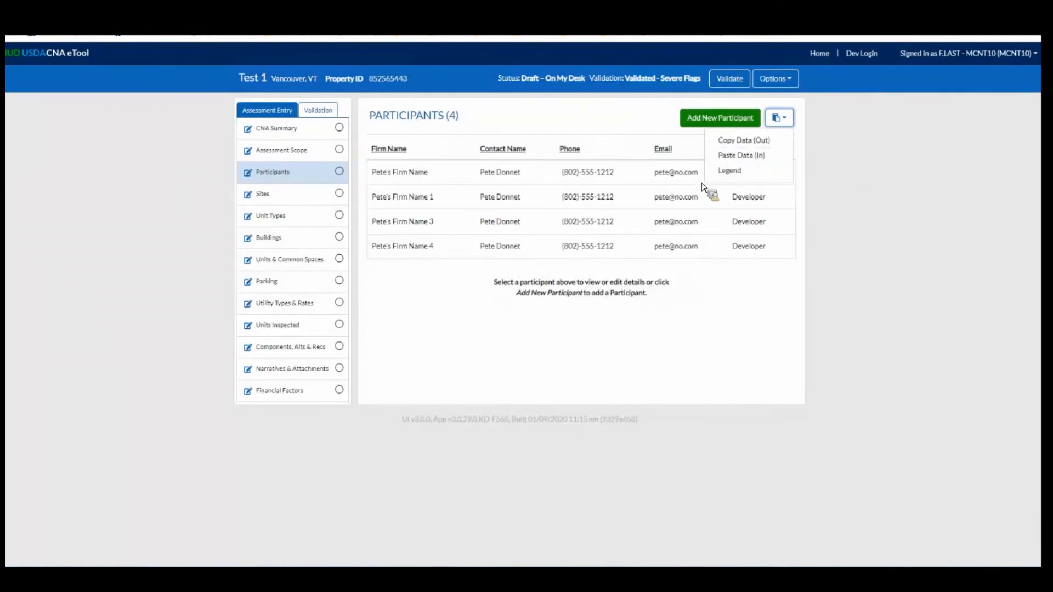
click(276, 183)
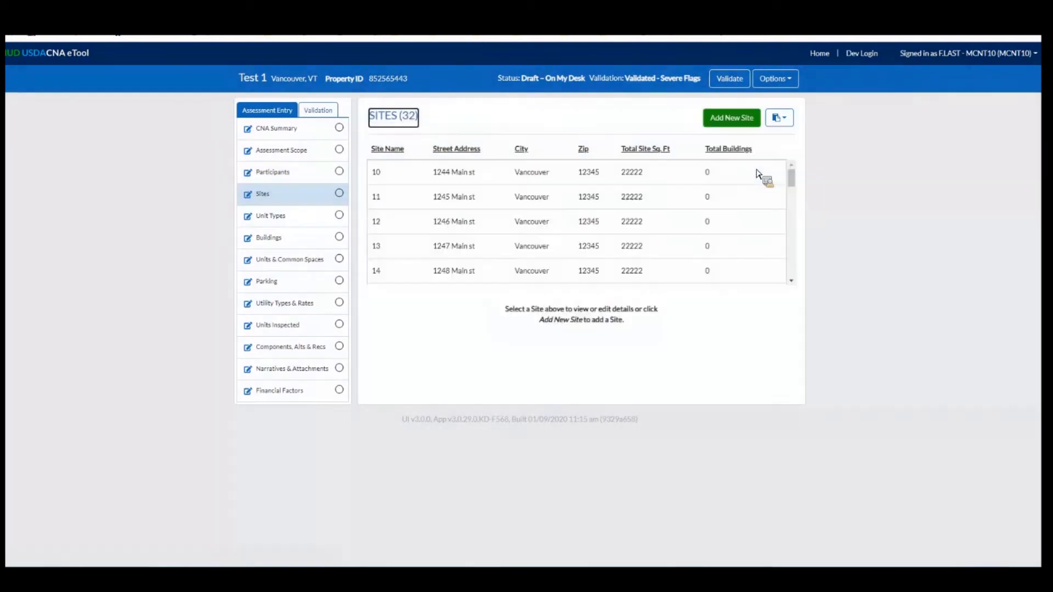
click(779, 117)
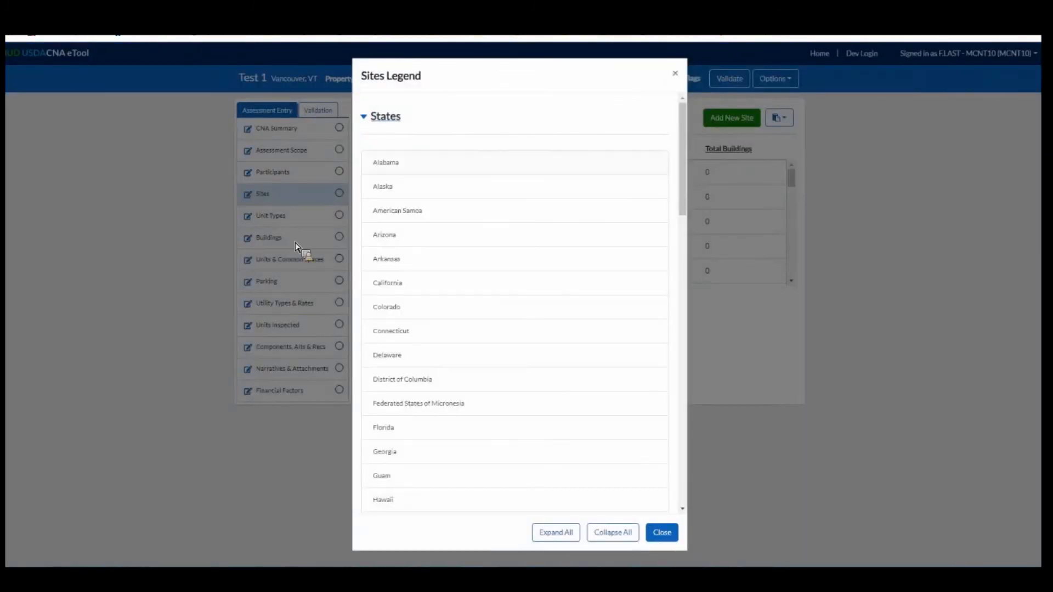
click(725, 172)
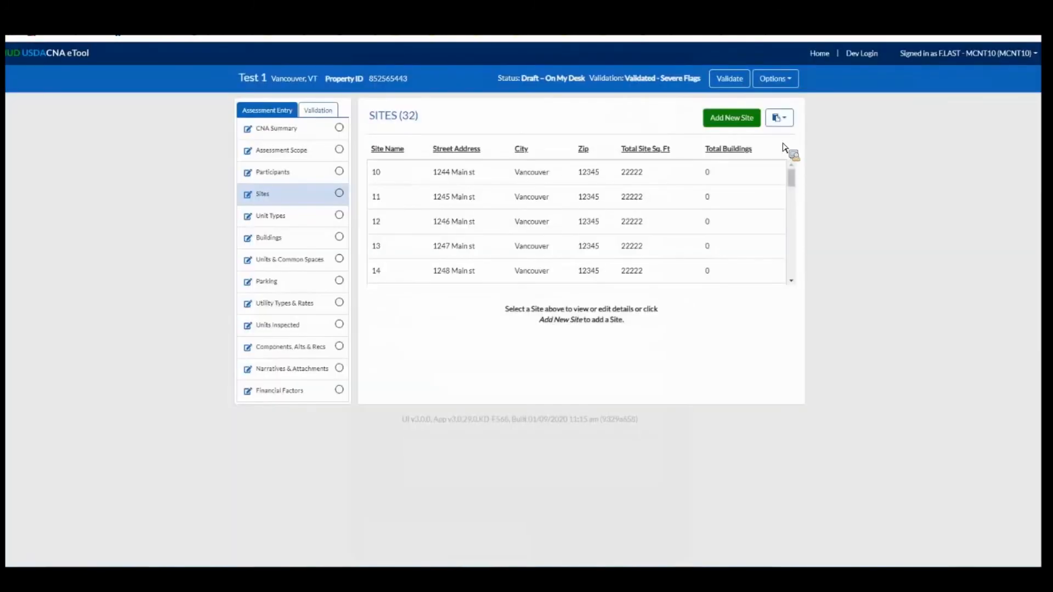
Open the Buildings legend and copy the Full Basement value from Foundation Types.
click(289, 222)
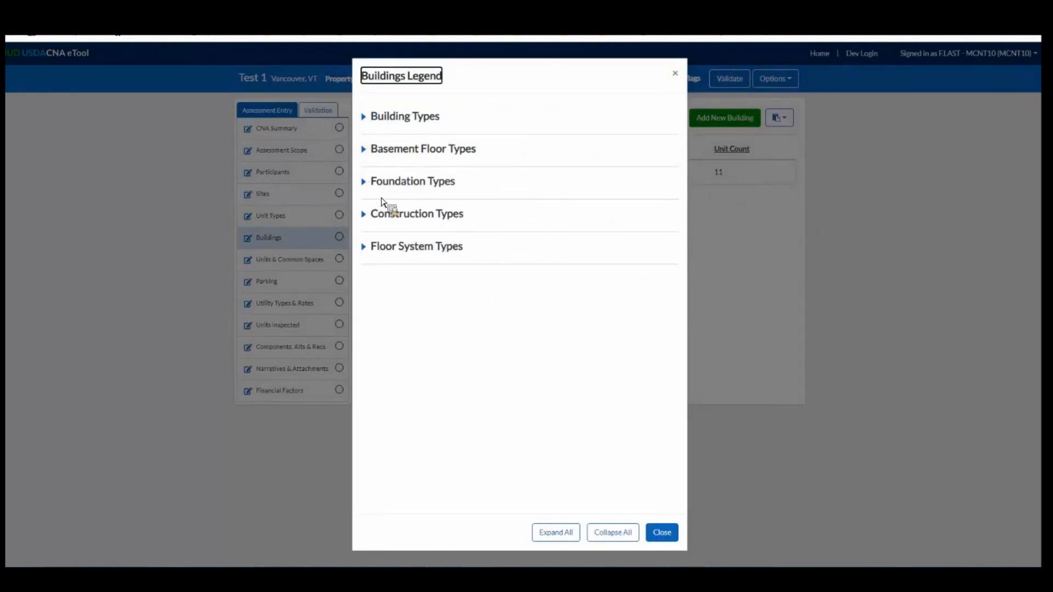
click(412, 182)
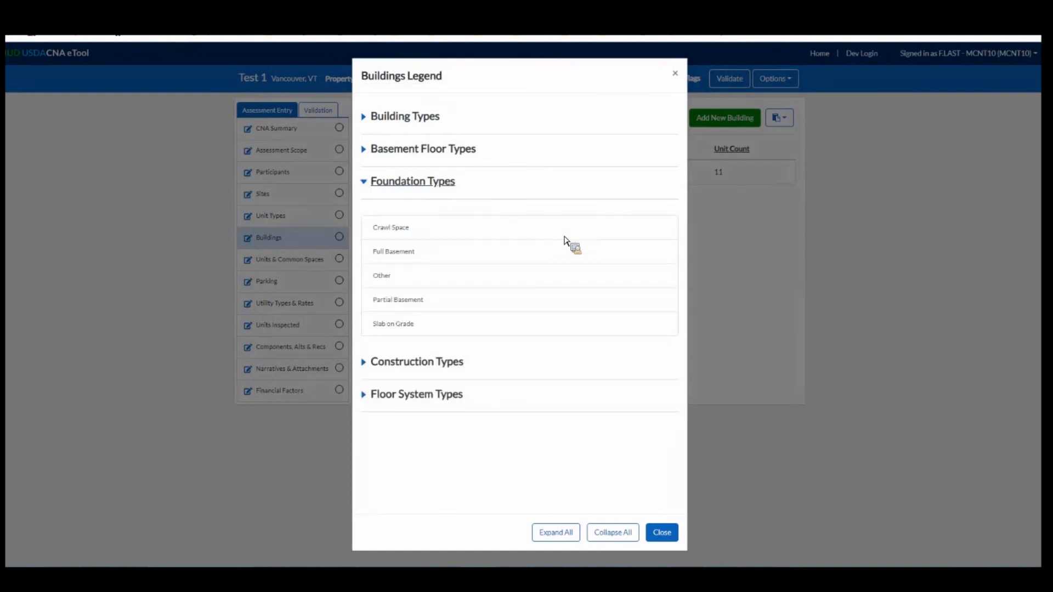
click(489, 244)
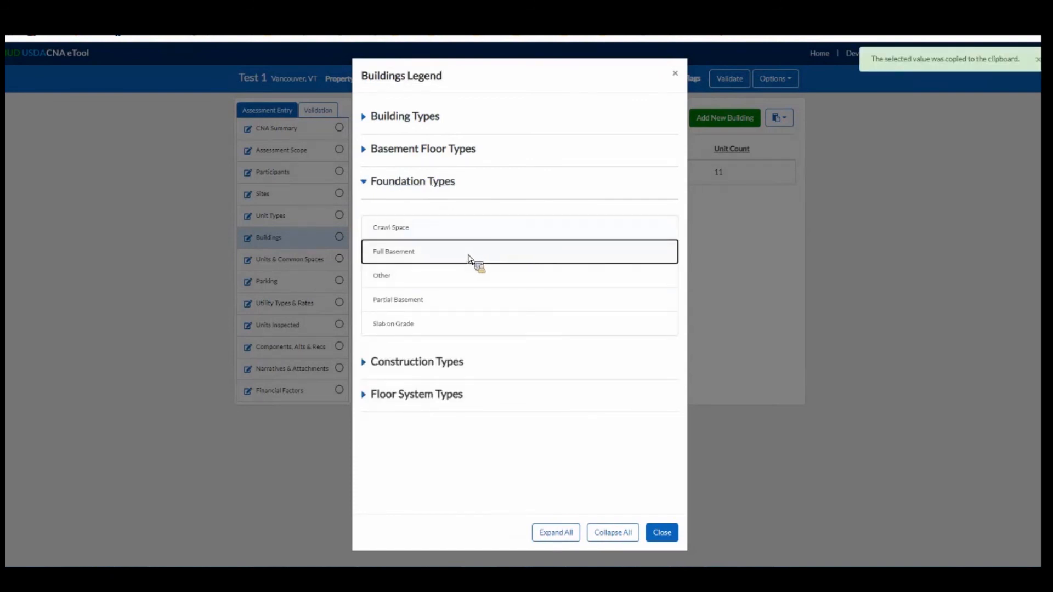